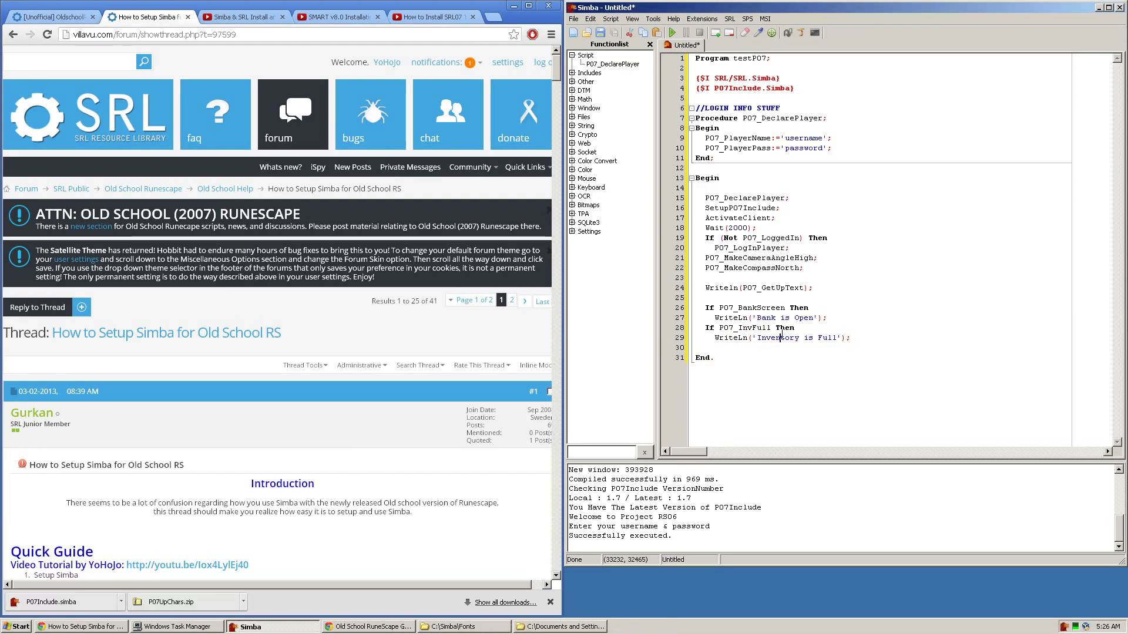
# Step: Highlight every line of the testP07 script in the Simba editor, from line 31 up to line 1
pyautogui.click(396, 327)
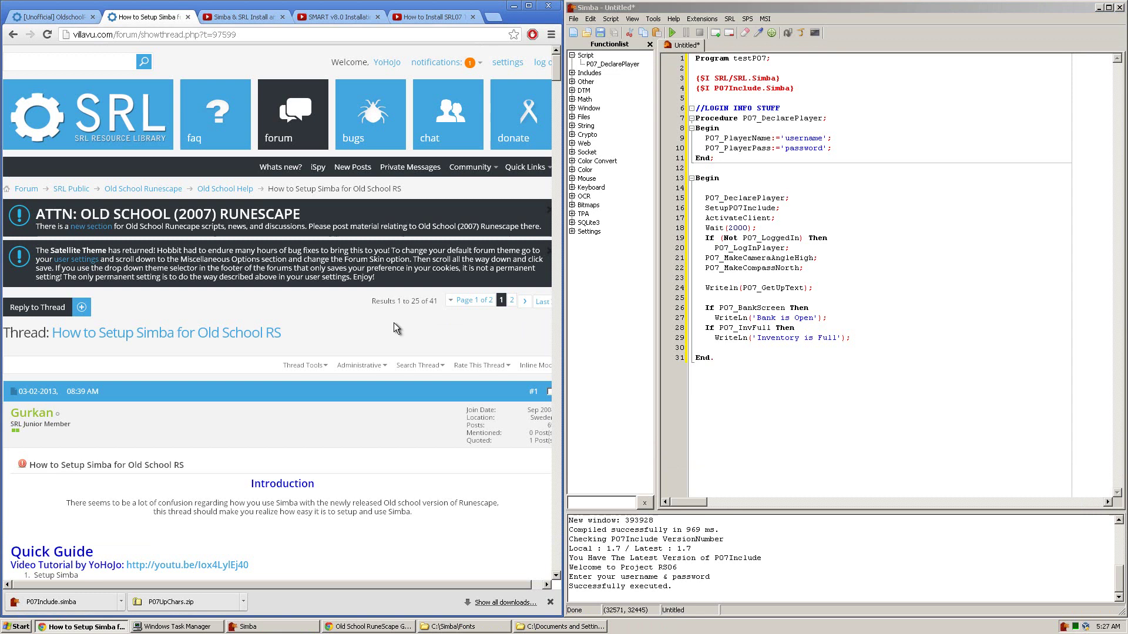
pyautogui.moveTo(865, 412); pyautogui.dragTo(695, 58)
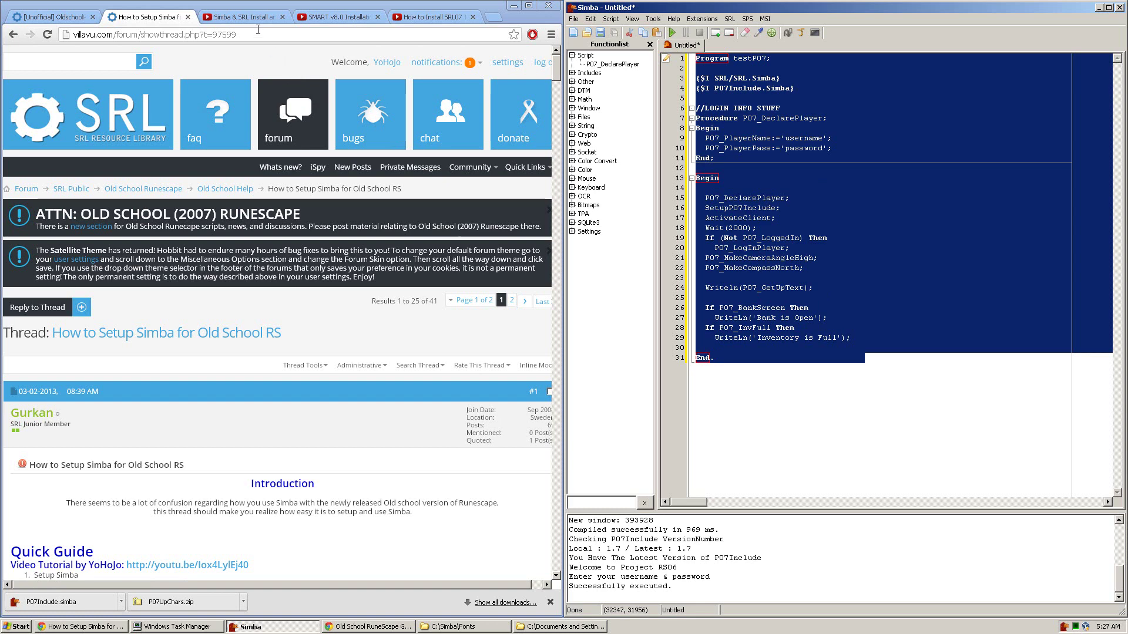
# Step: Close the Simba & SRL Install video tab
pyautogui.click(245, 20)
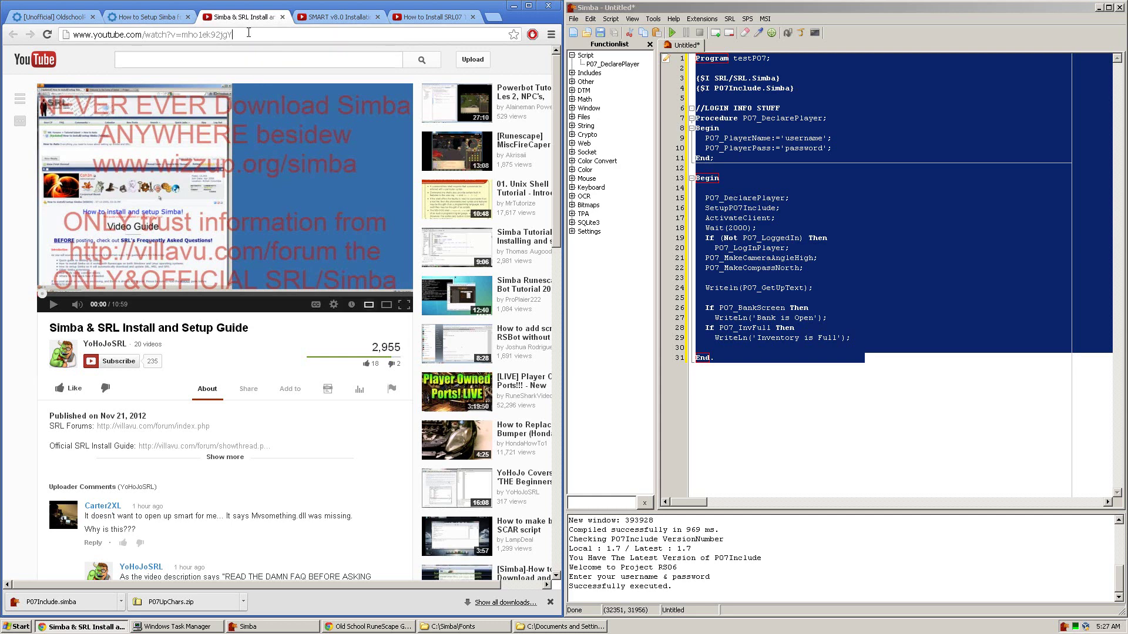
pyautogui.moveTo(249, 33); pyautogui.dragTo(24, 36)
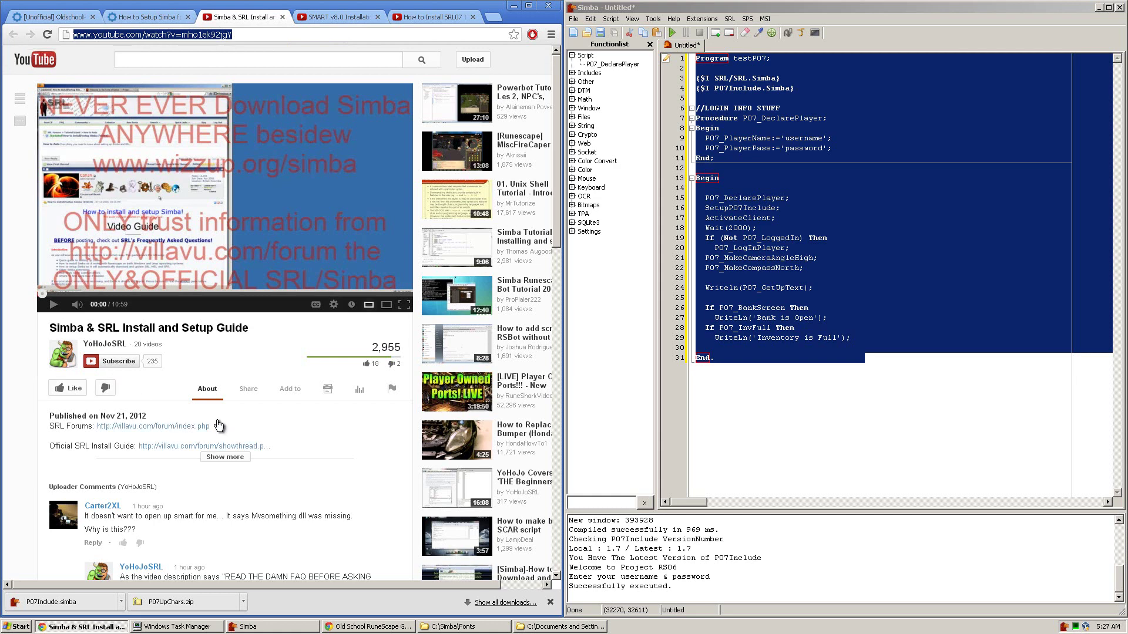
pyautogui.middleClick(262, 18)
# Step: Close the SMART v8.0 installation guide and show the How to Install SRL07 video
pyautogui.moveTo(273, 31); pyautogui.dragTo(72, 34)
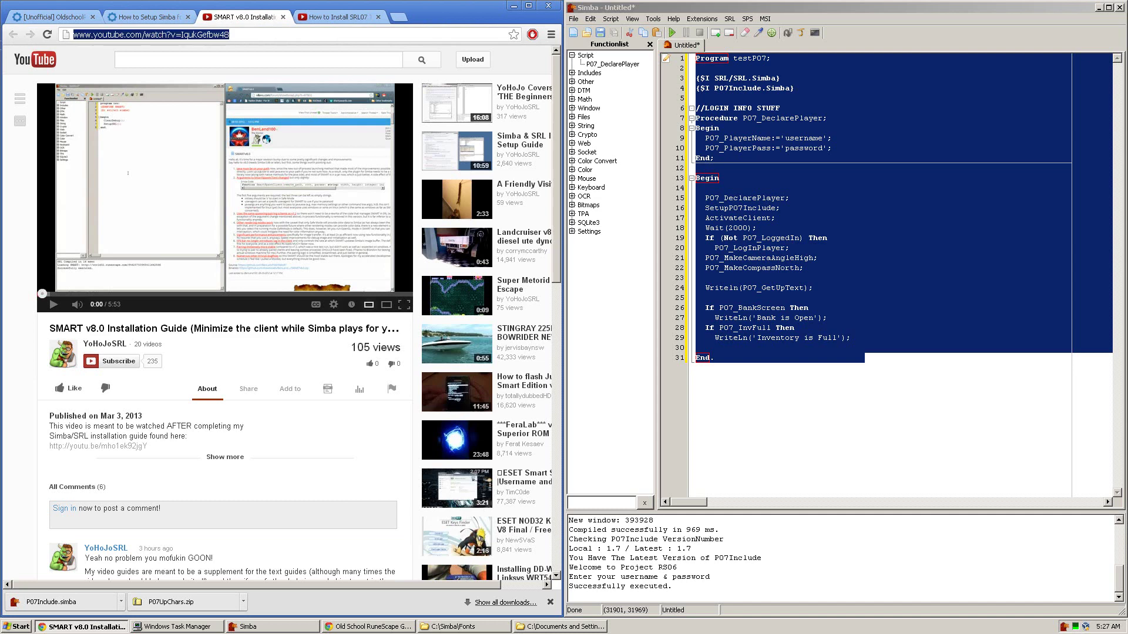
pyautogui.hotkey('ctrl', 'w')
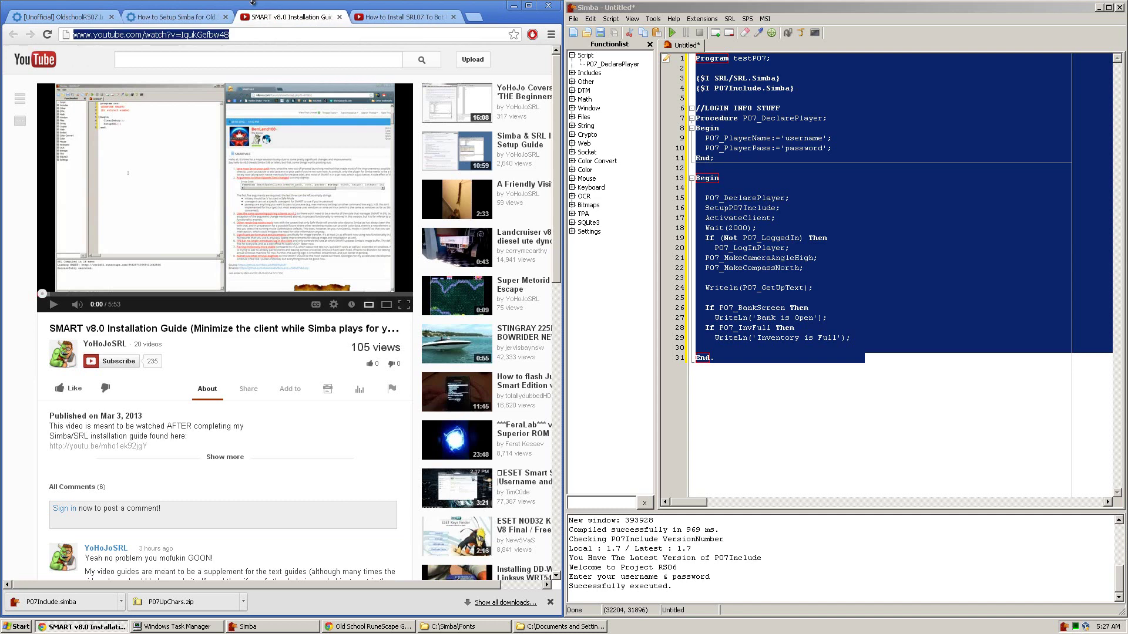
pyautogui.click(311, 19)
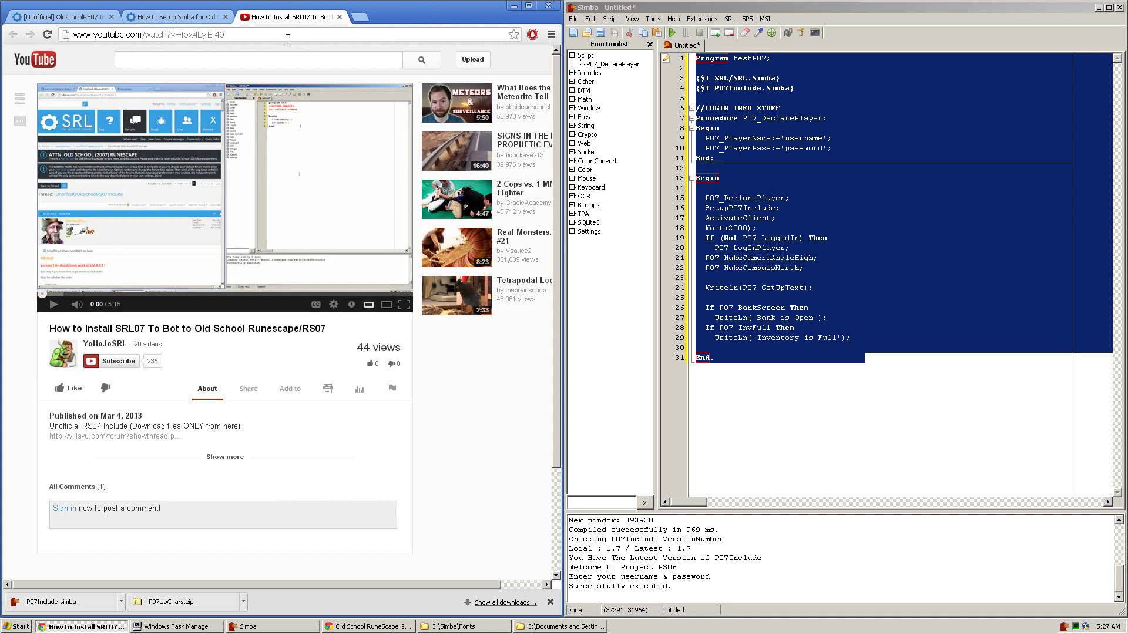
pyautogui.moveTo(288, 40); pyautogui.dragTo(72, 34)
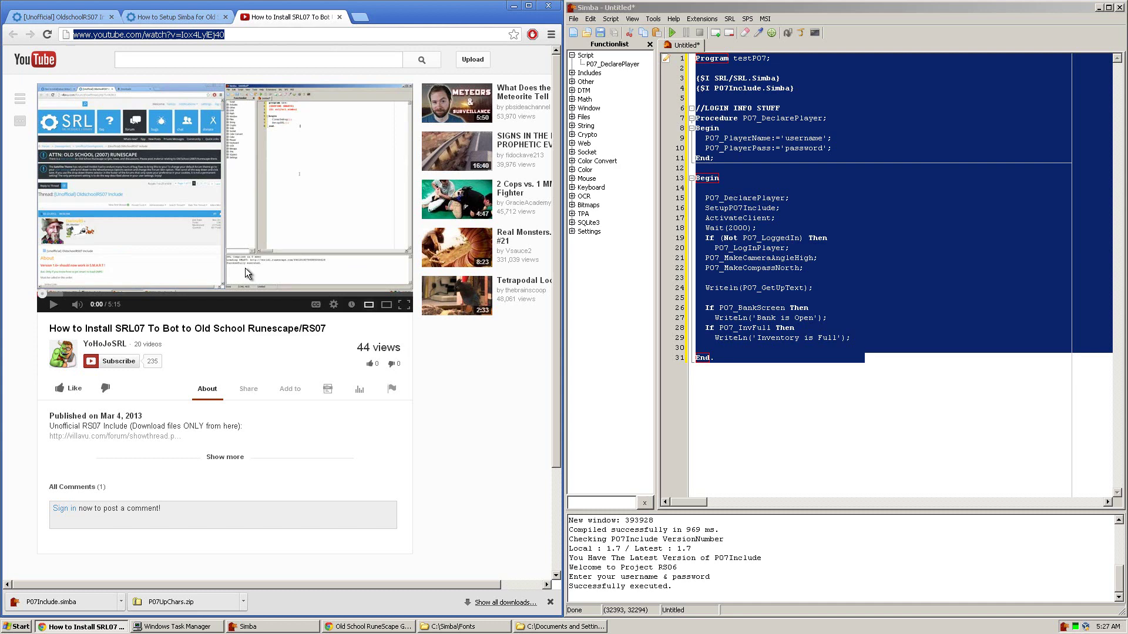
# Step: Select the Simba script and copy the example code from the OldschoolRS07 Include thread
pyautogui.click(825, 357)
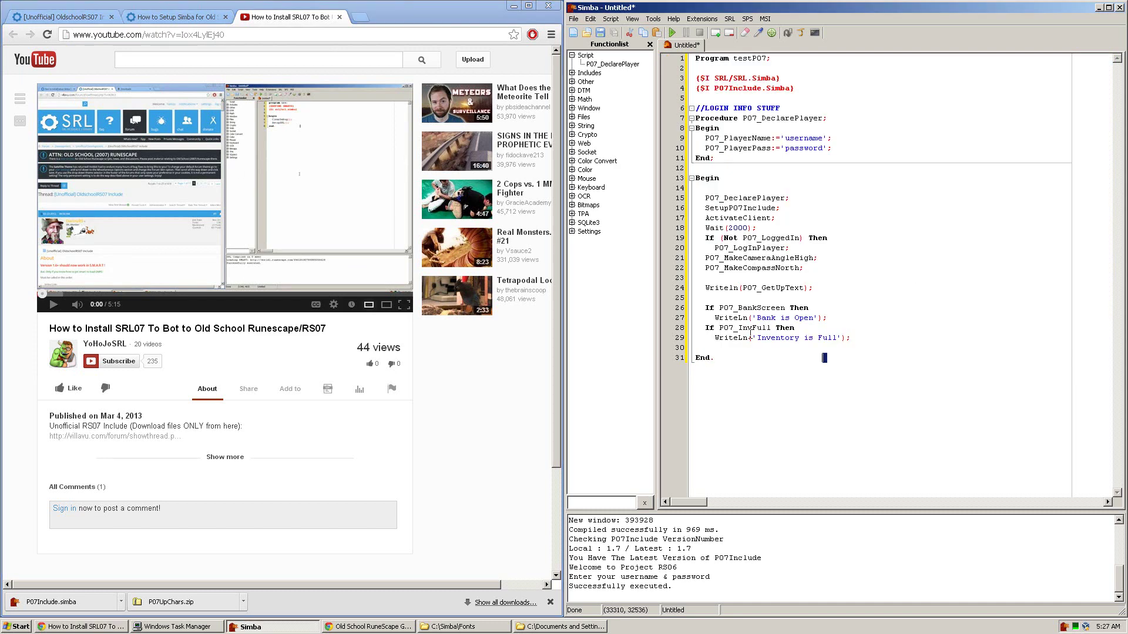
pyautogui.moveTo(824, 358); pyautogui.dragTo(444, 5)
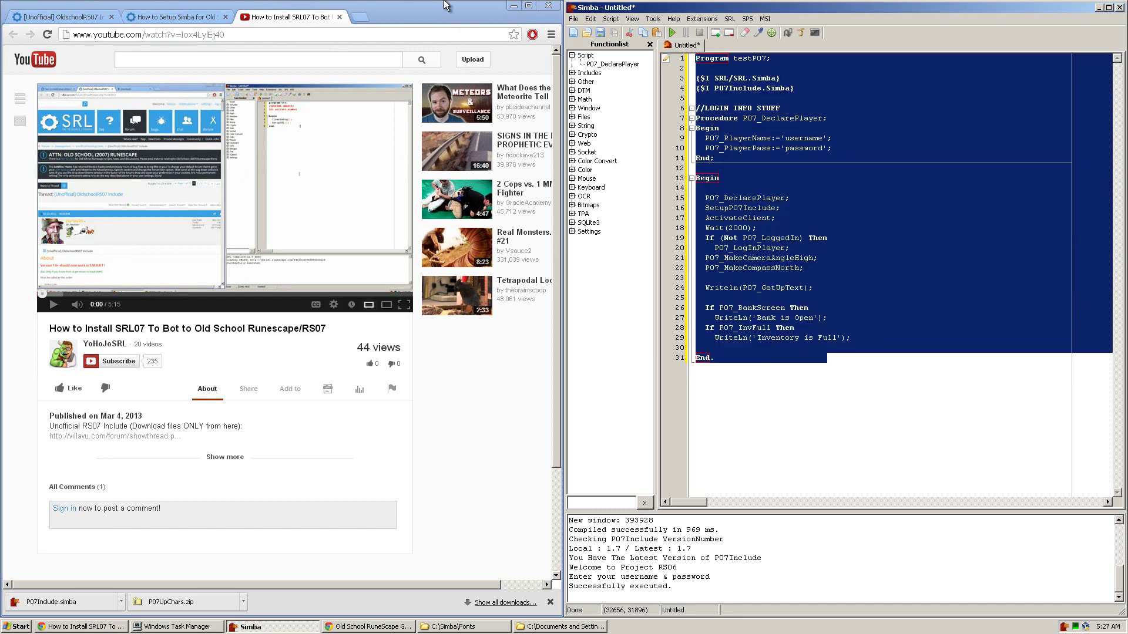
pyautogui.click(39, 18)
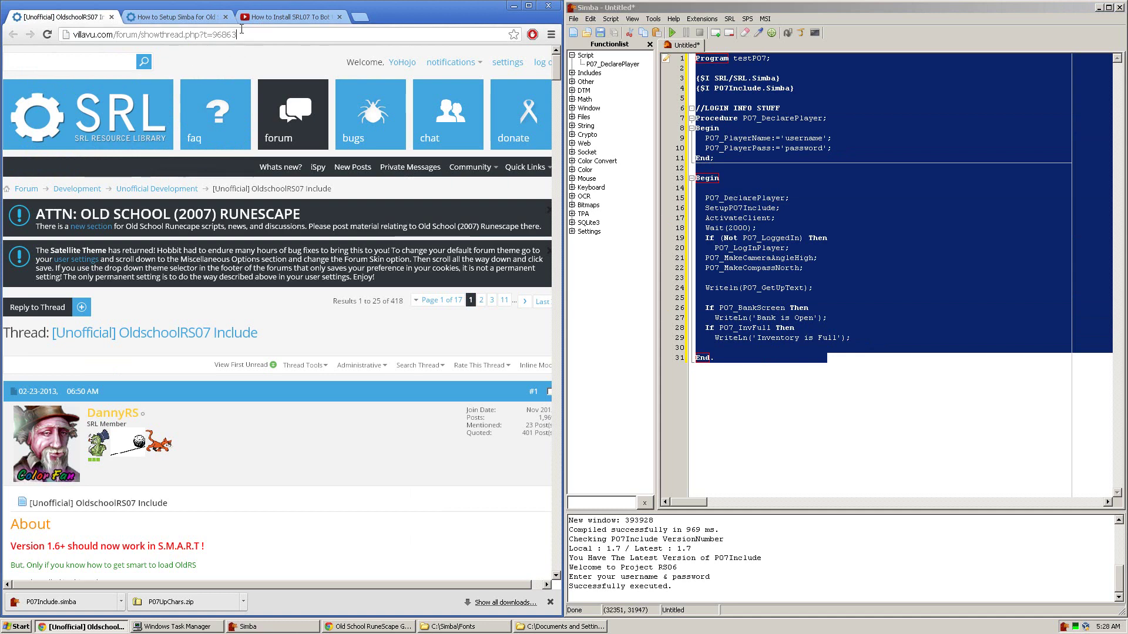
pyautogui.click(241, 34)
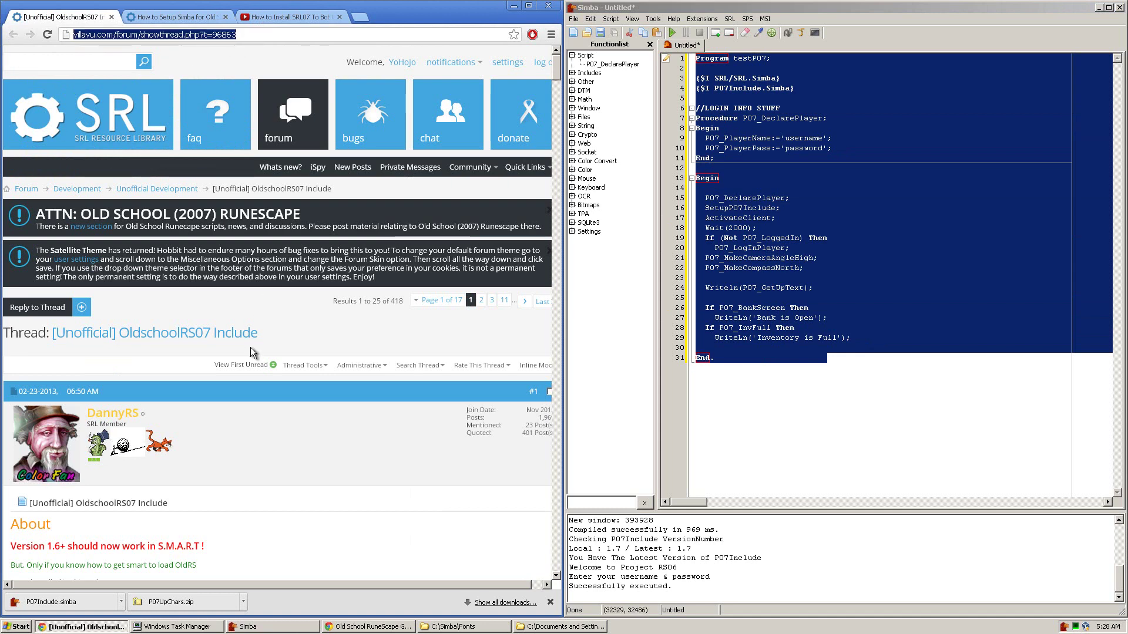
pyautogui.scroll(-15, 246, 350)
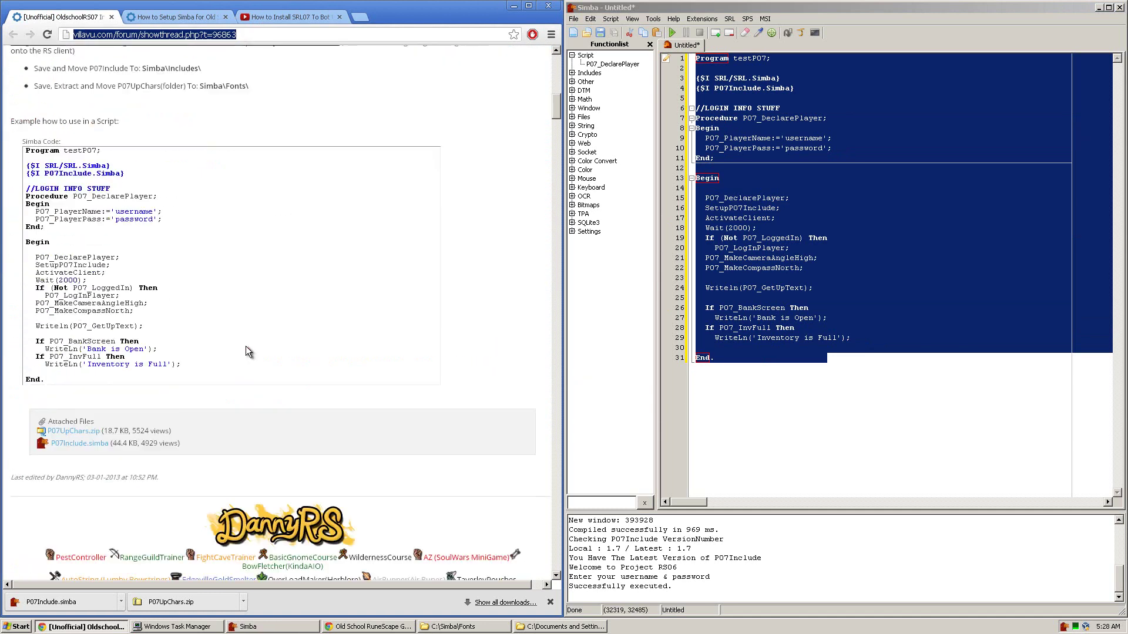
pyautogui.scroll(-1, 246, 350)
pyautogui.moveTo(53, 326); pyautogui.dragTo(21, 91)
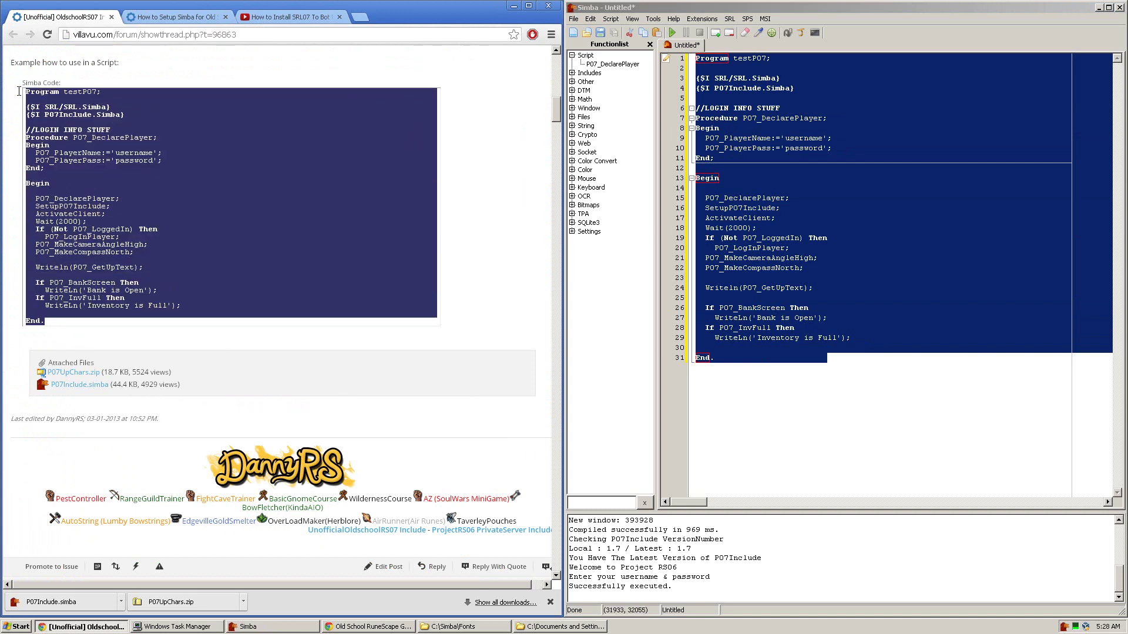
# Step: Paste the example code over the Simba script and bring the Old School RuneScape game forward
pyautogui.click(982, 153)
pyautogui.click(982, 153)
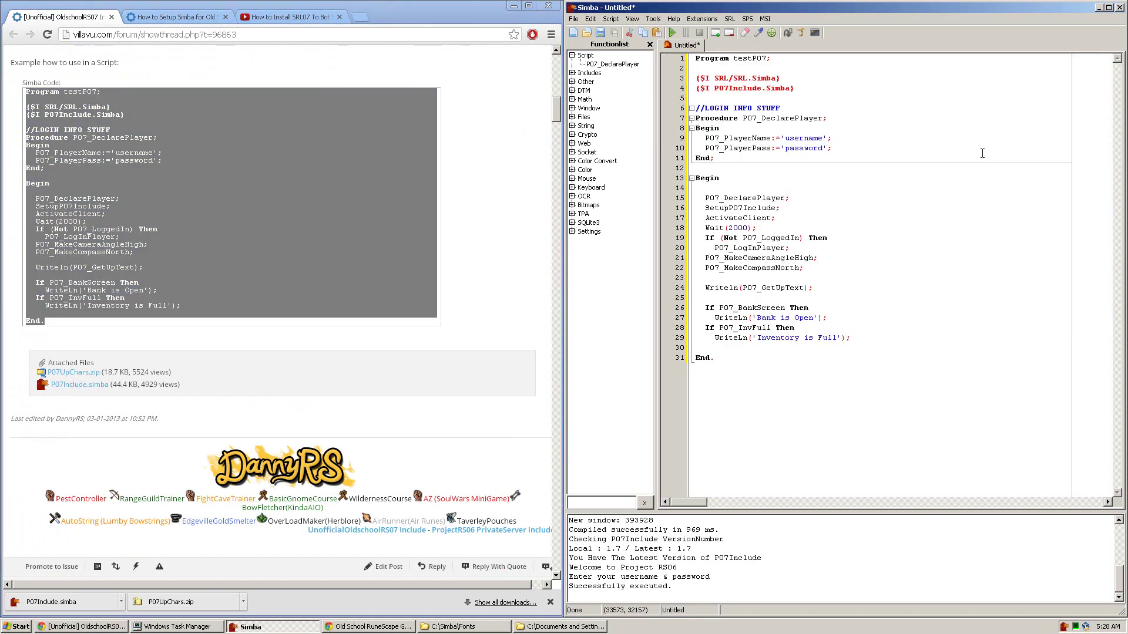
pyautogui.click(264, 218)
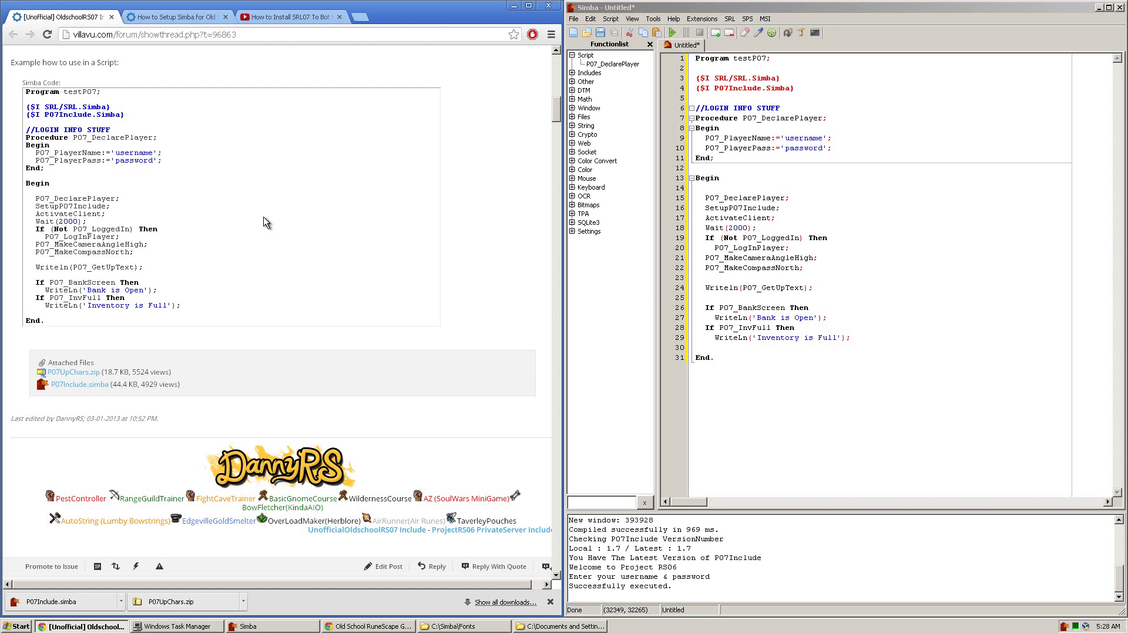
pyautogui.scroll(1, 263, 220)
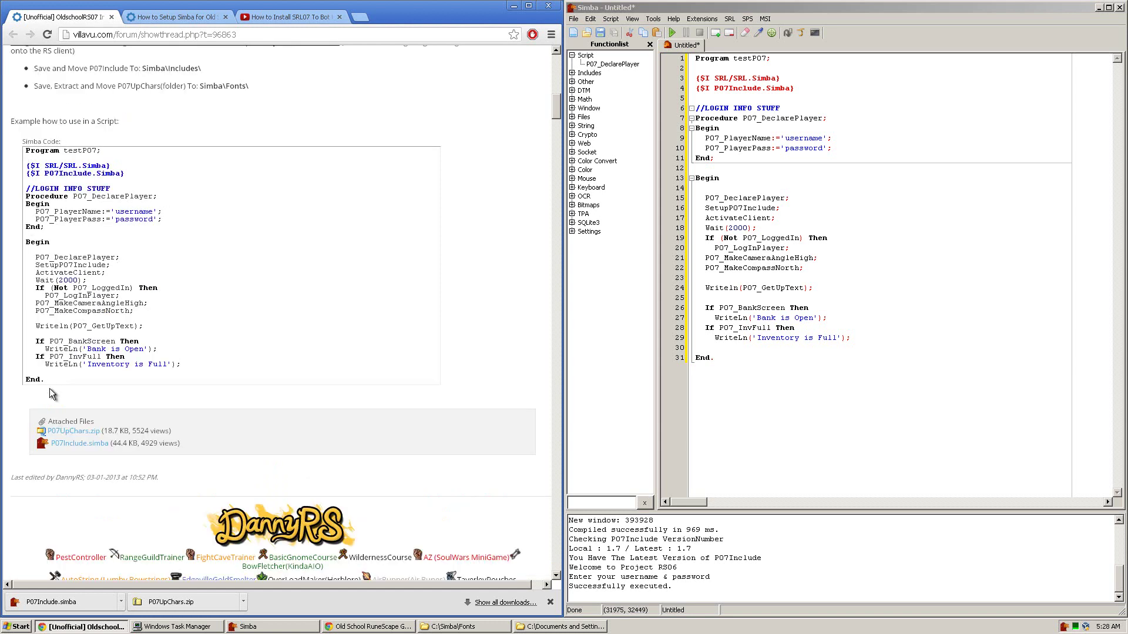
pyautogui.click(836, 262)
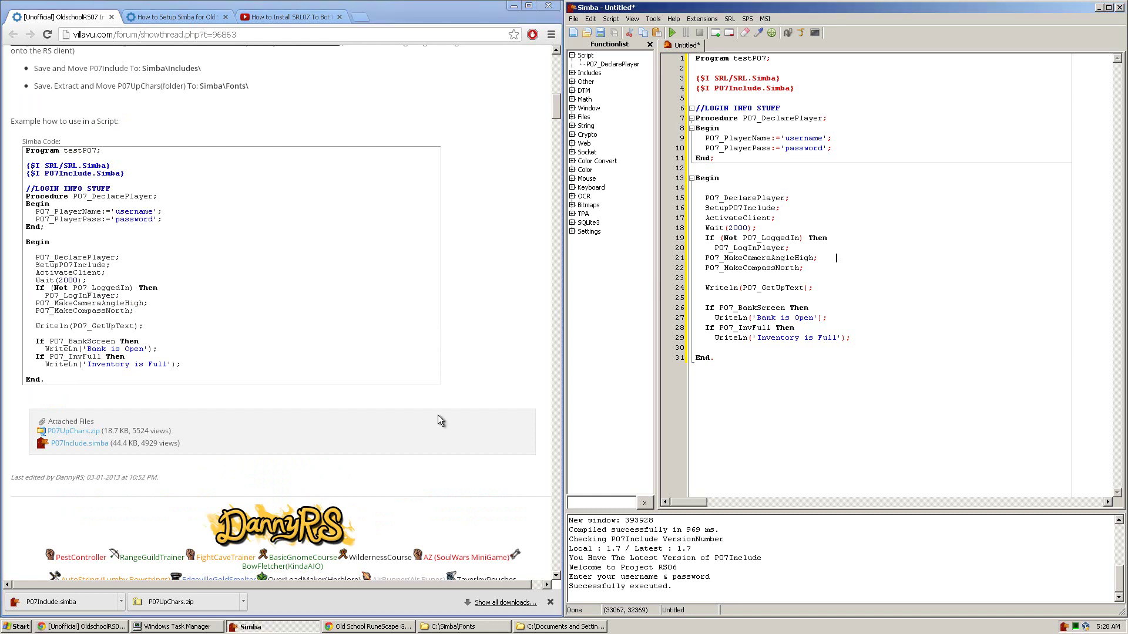
pyautogui.click(366, 627)
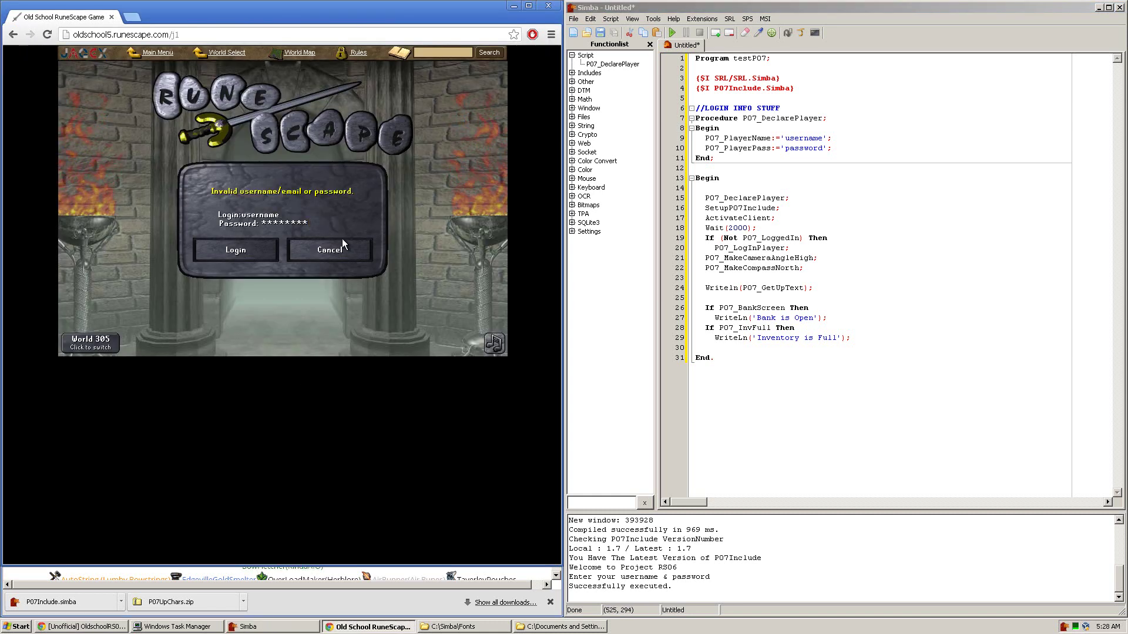
# Step: Target the RuneScape game as Simba's client, run the login script, then minimize the game after it fails
pyautogui.moveTo(771, 32); pyautogui.dragTo(335, 188)
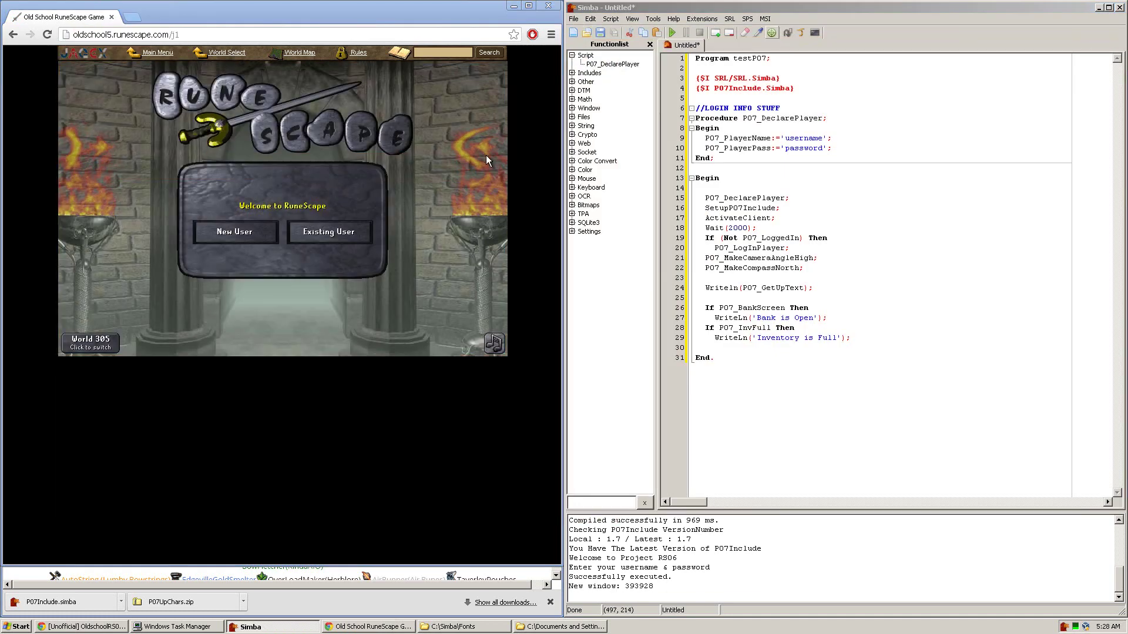
pyautogui.click(673, 33)
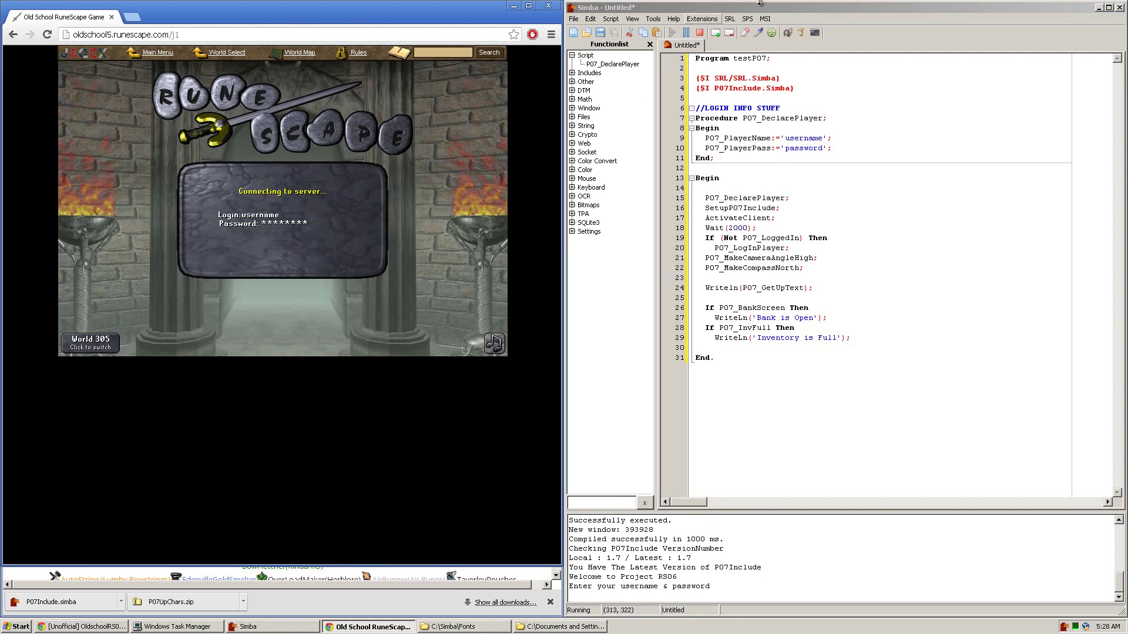
pyautogui.click(700, 34)
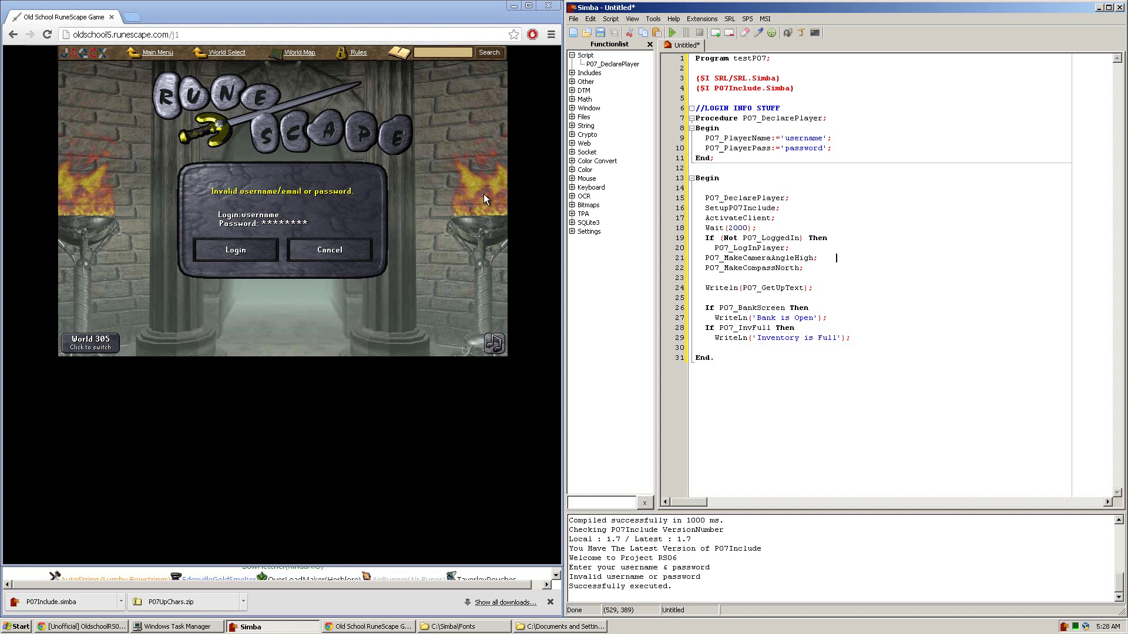
pyautogui.click(512, 7)
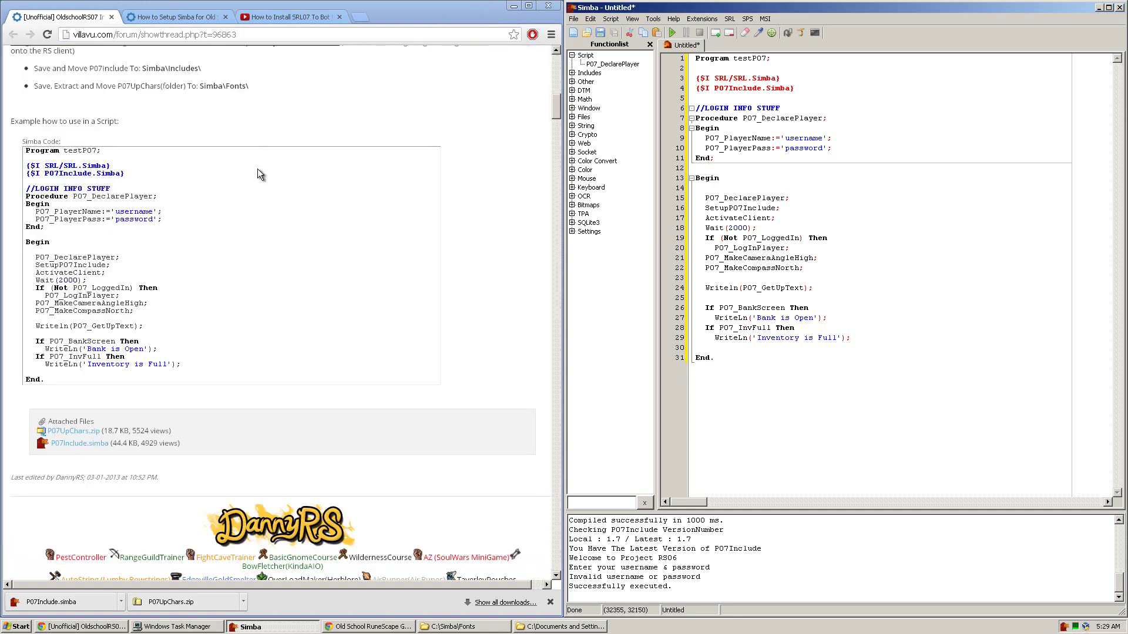
# Step: Open the Simba setup thread and scroll down to its Attached Files section
pyautogui.click(165, 17)
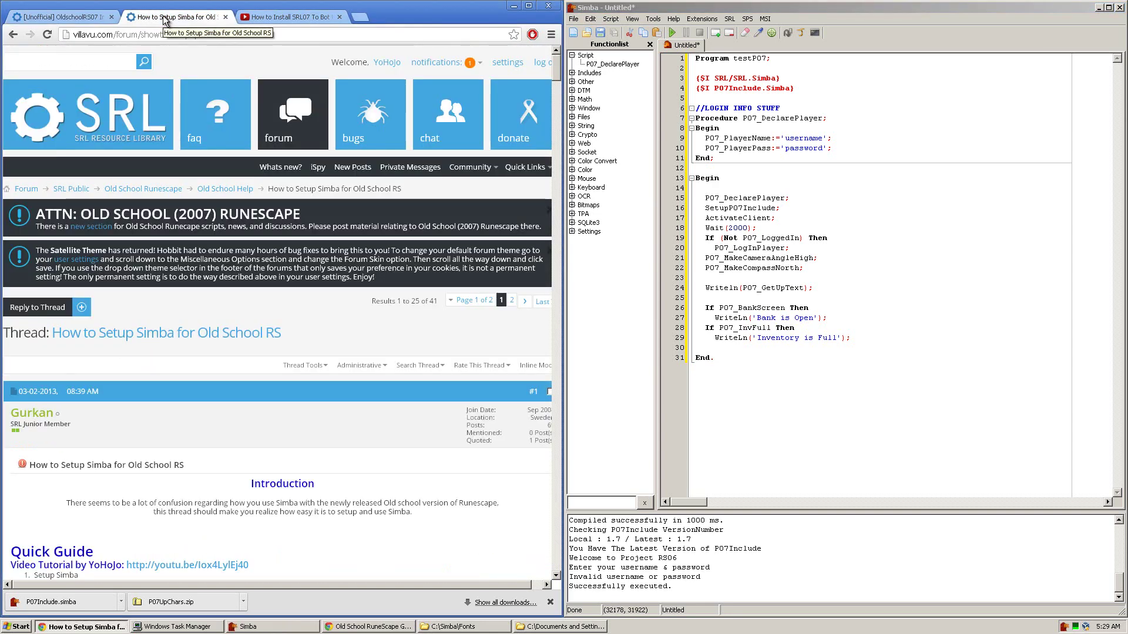
pyautogui.moveTo(274, 35); pyautogui.dragTo(2, 30)
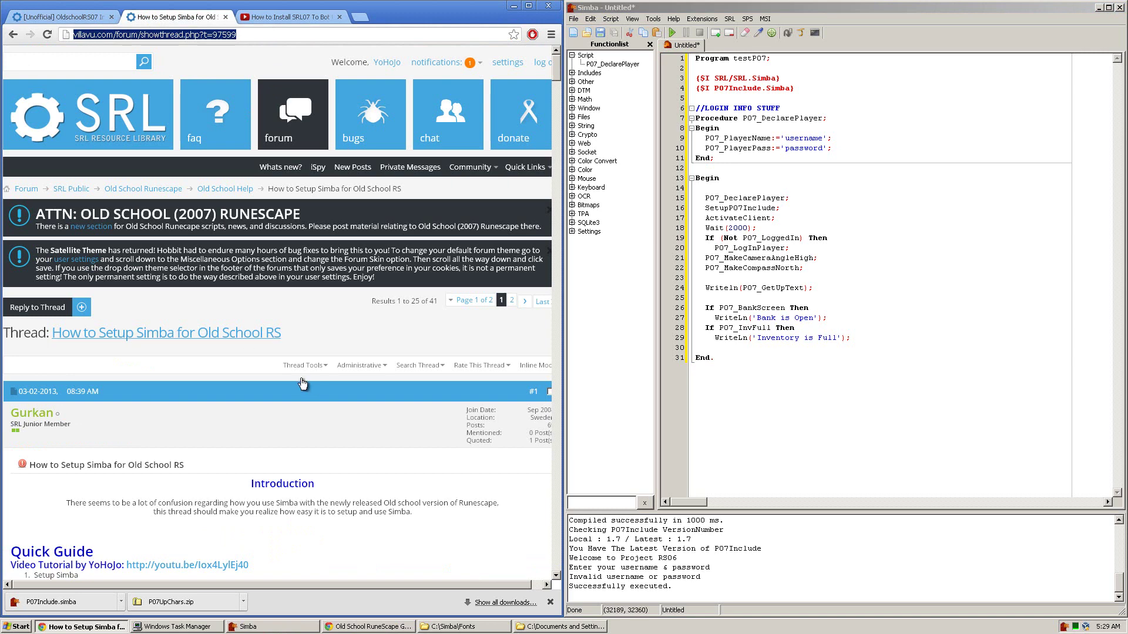
pyautogui.click(320, 443)
pyautogui.scroll(-4, 349, 418)
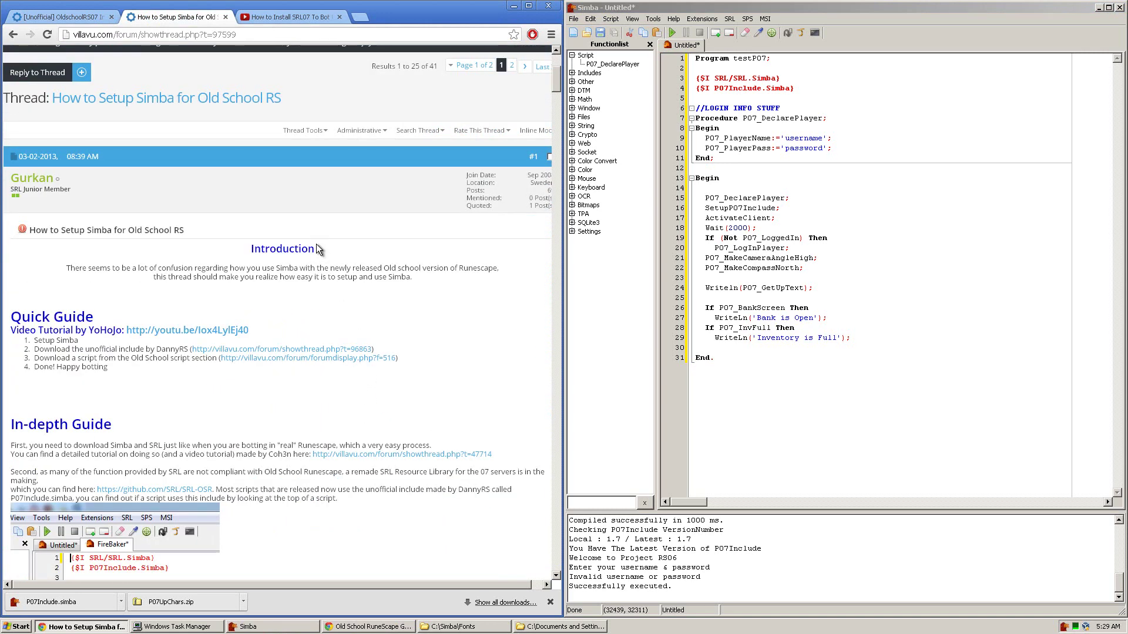
pyautogui.scroll(-2, 317, 244)
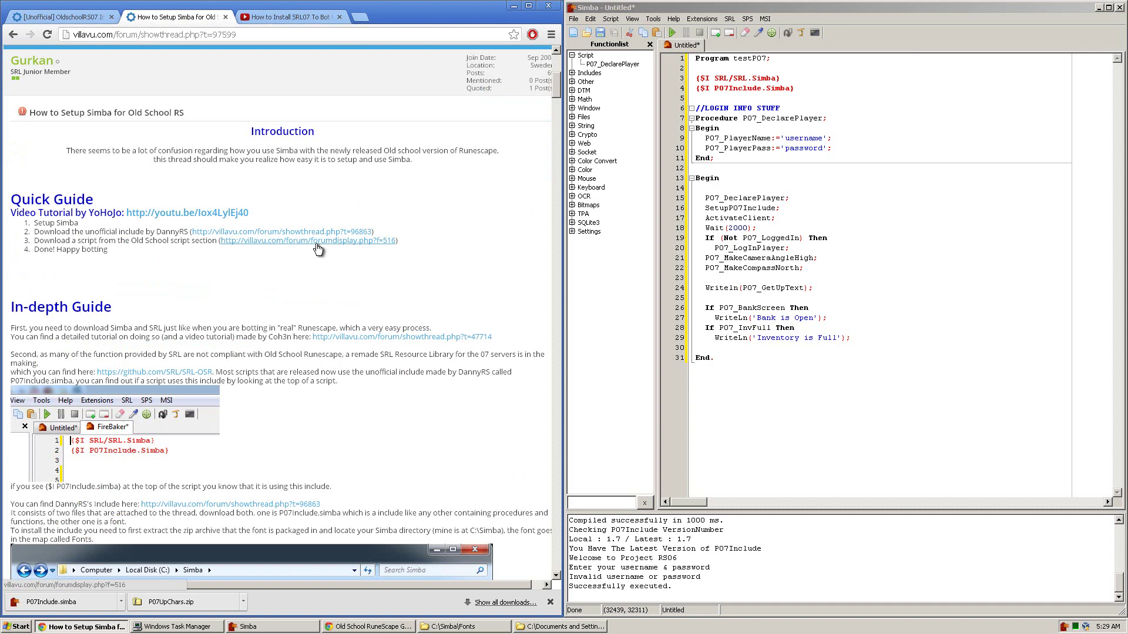
pyautogui.scroll(-1, 317, 249)
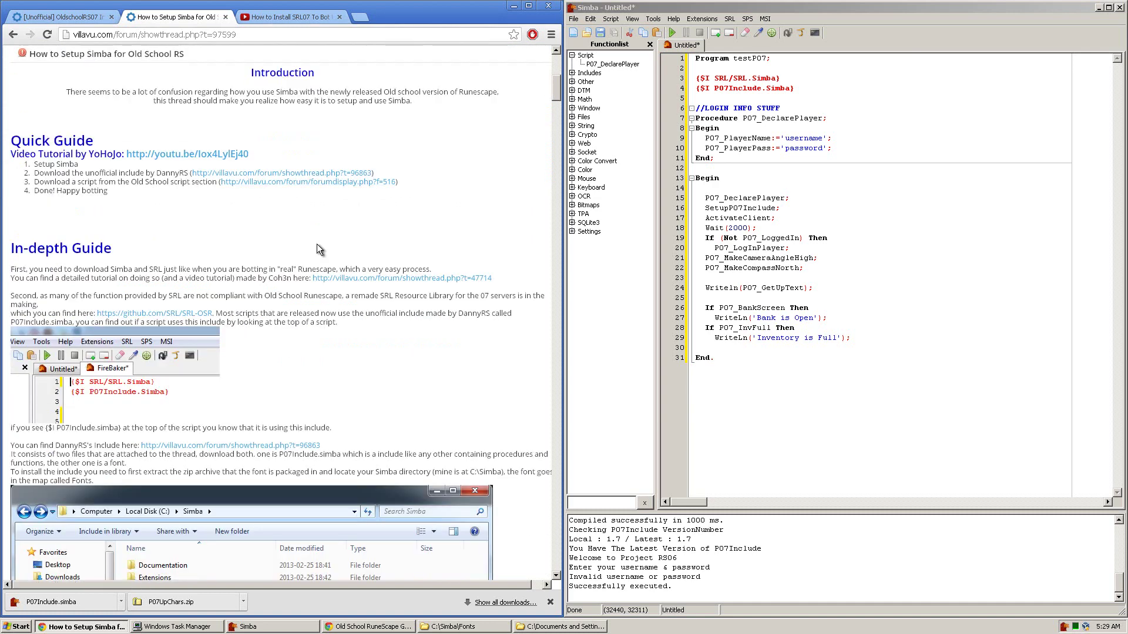
pyautogui.scroll(-20, 288, 298)
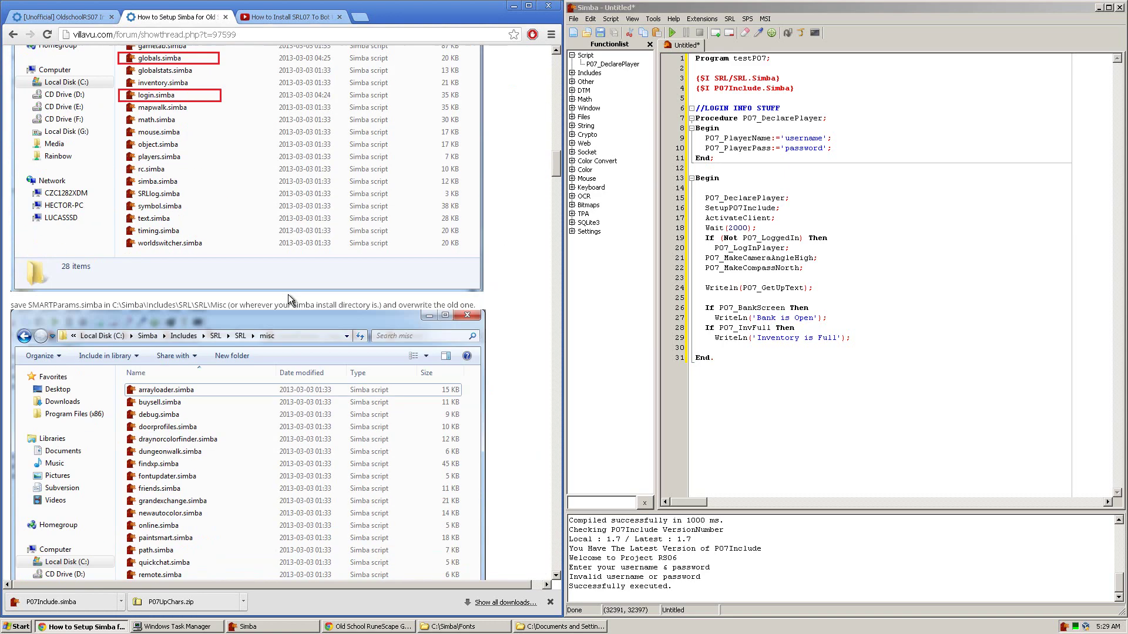
pyautogui.scroll(-15, 288, 298)
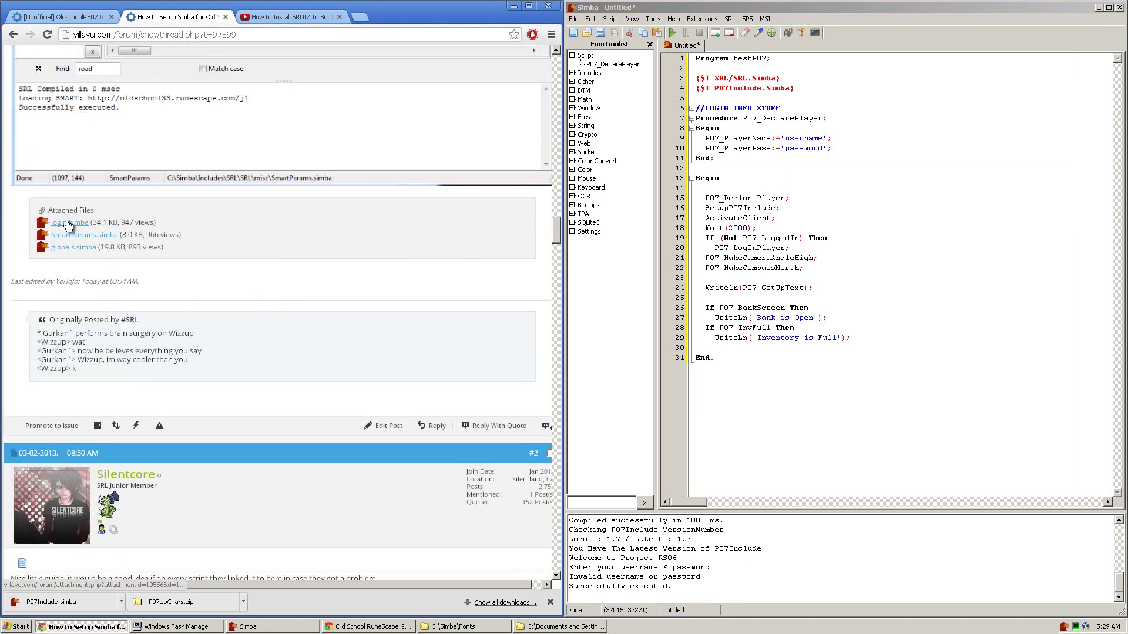
# Step: Download the login.simba, SmartParams.simba and globals.simba attachments
pyautogui.click(550, 602)
pyautogui.click(59, 223)
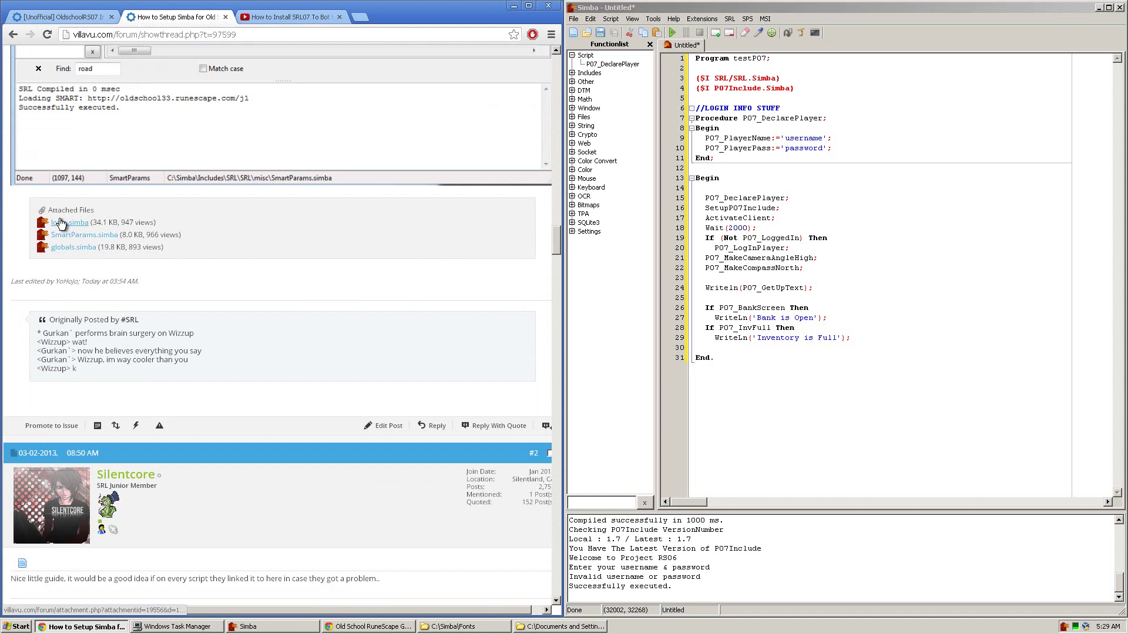
pyautogui.click(69, 235)
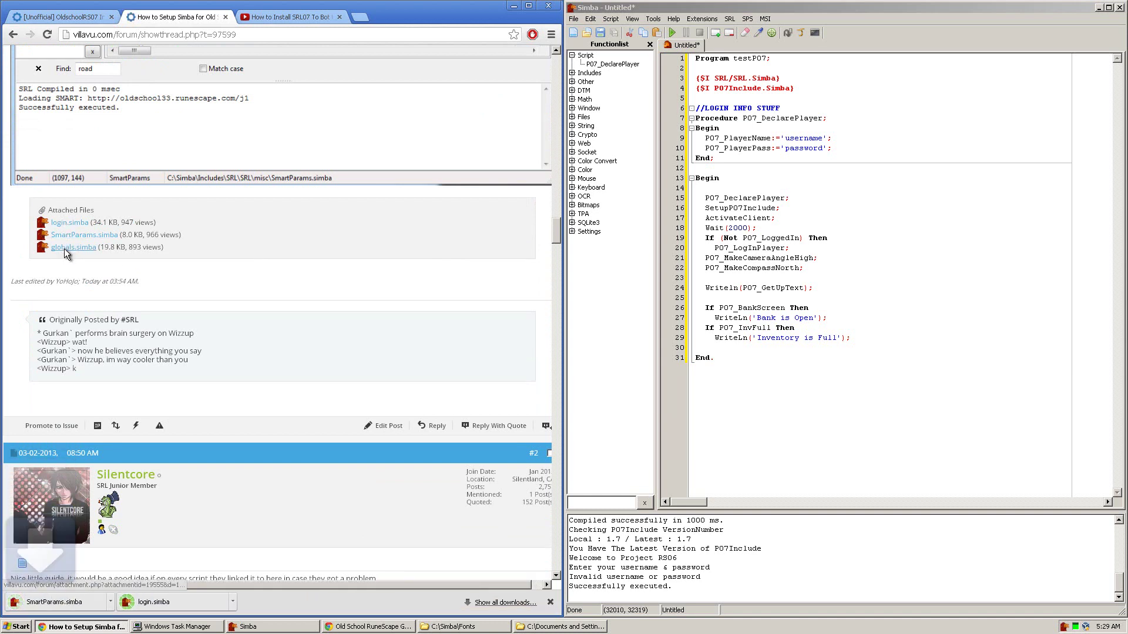
pyautogui.click(65, 248)
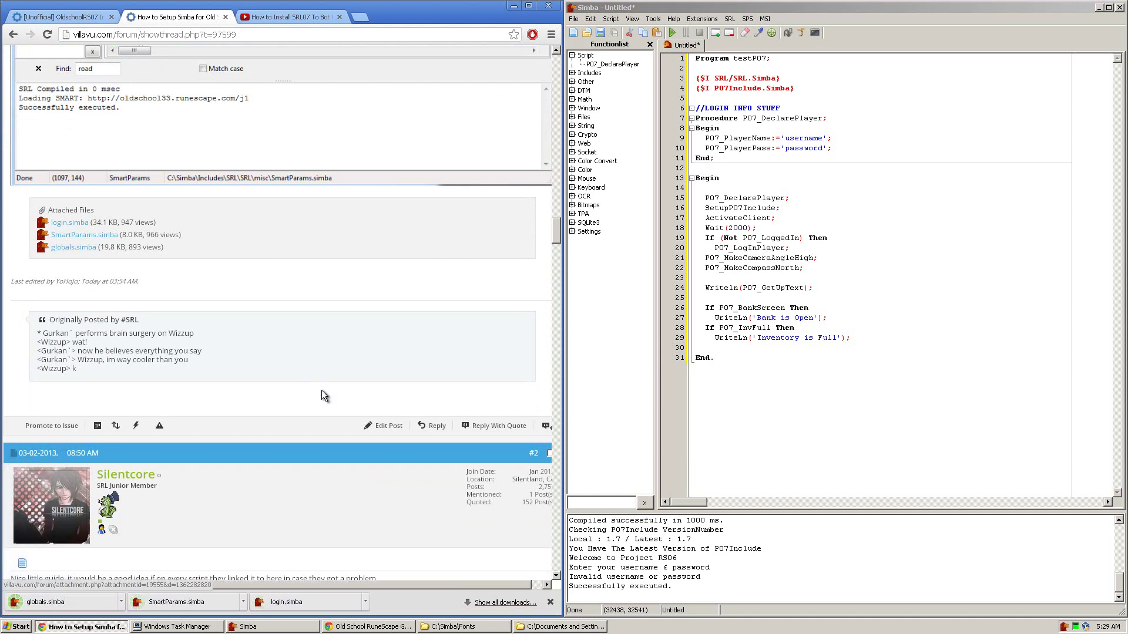
pyautogui.scroll(15, 322, 390)
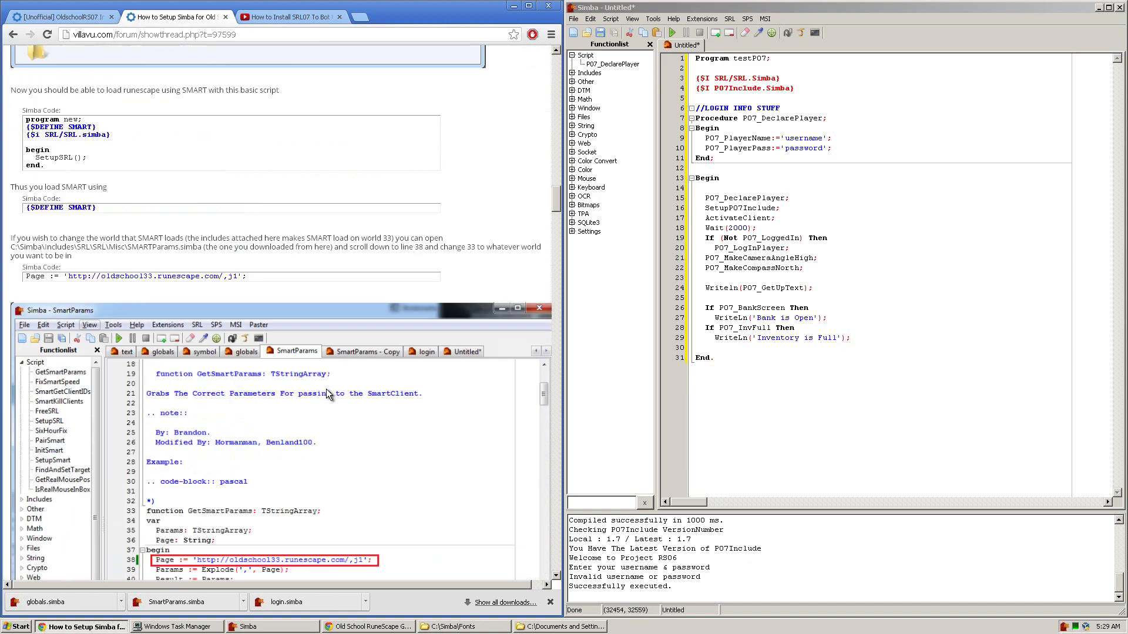
pyautogui.scroll(12, 326, 389)
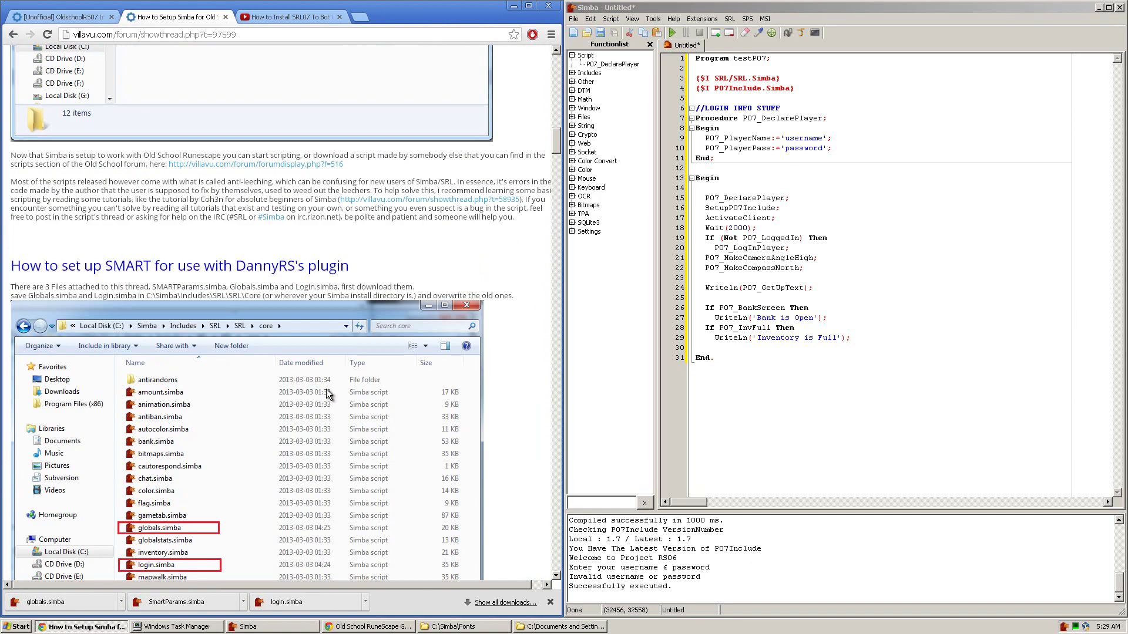
# Step: Browse from My Computer into Local Disk (C:) and the Simba folder toward Includes\SRL\SRL\core
pyautogui.scroll(-3, 326, 388)
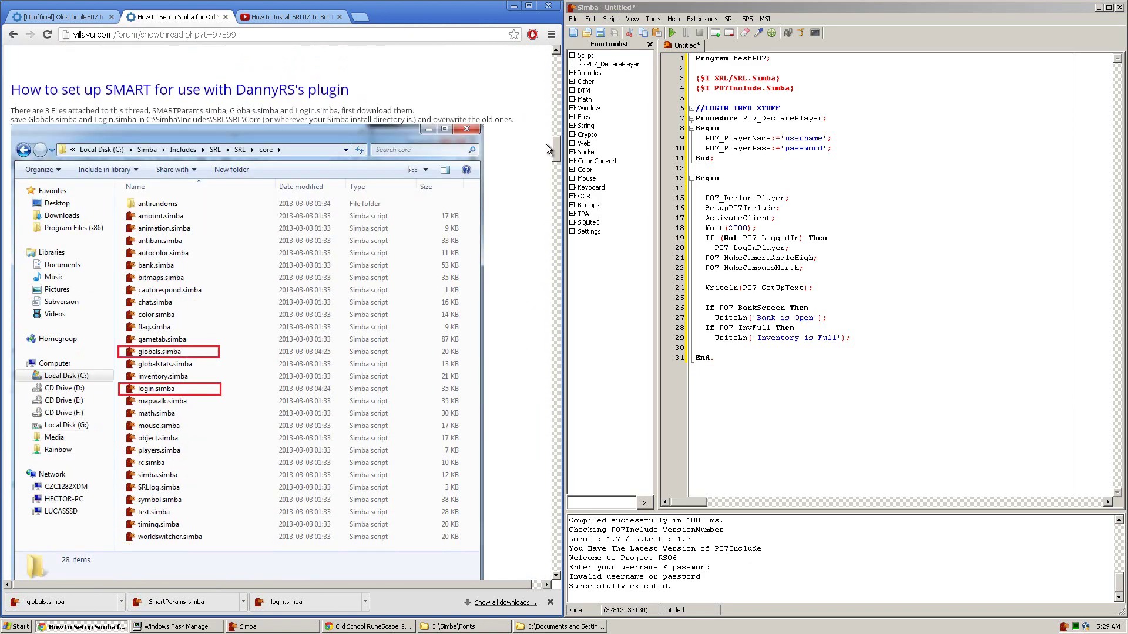
pyautogui.scroll(-2, 557, 158)
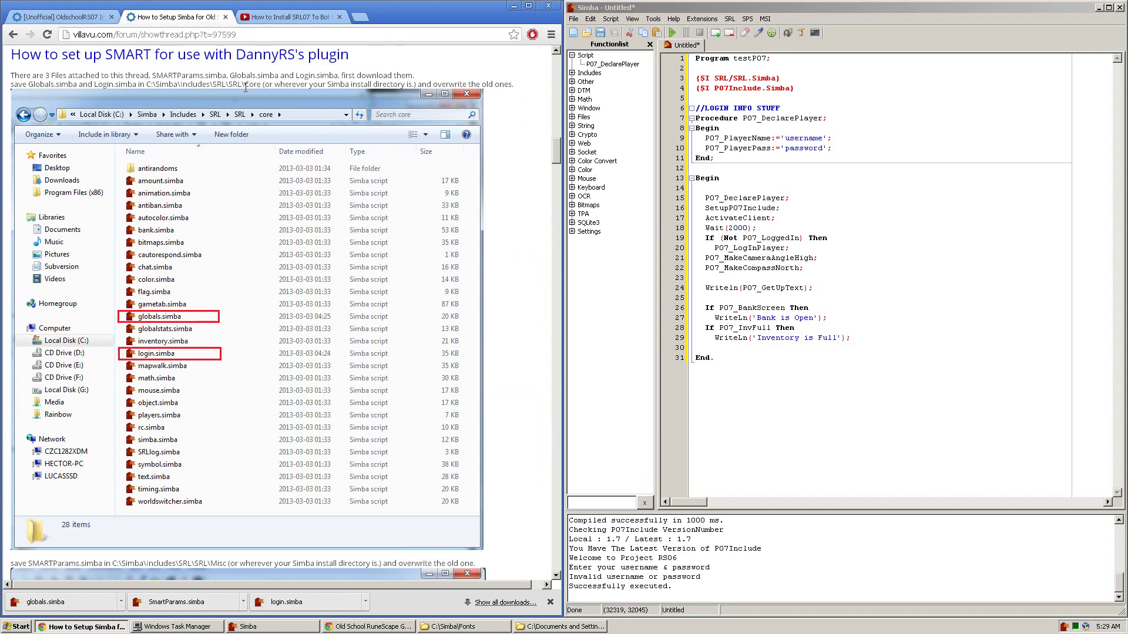
pyautogui.press('super')
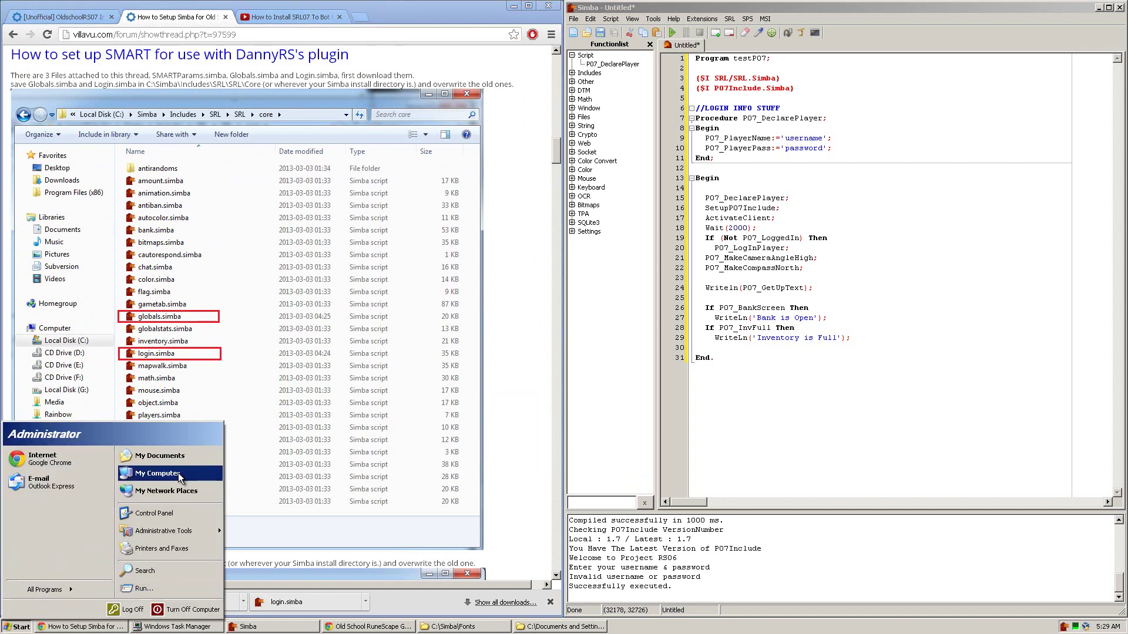
pyautogui.click(186, 475)
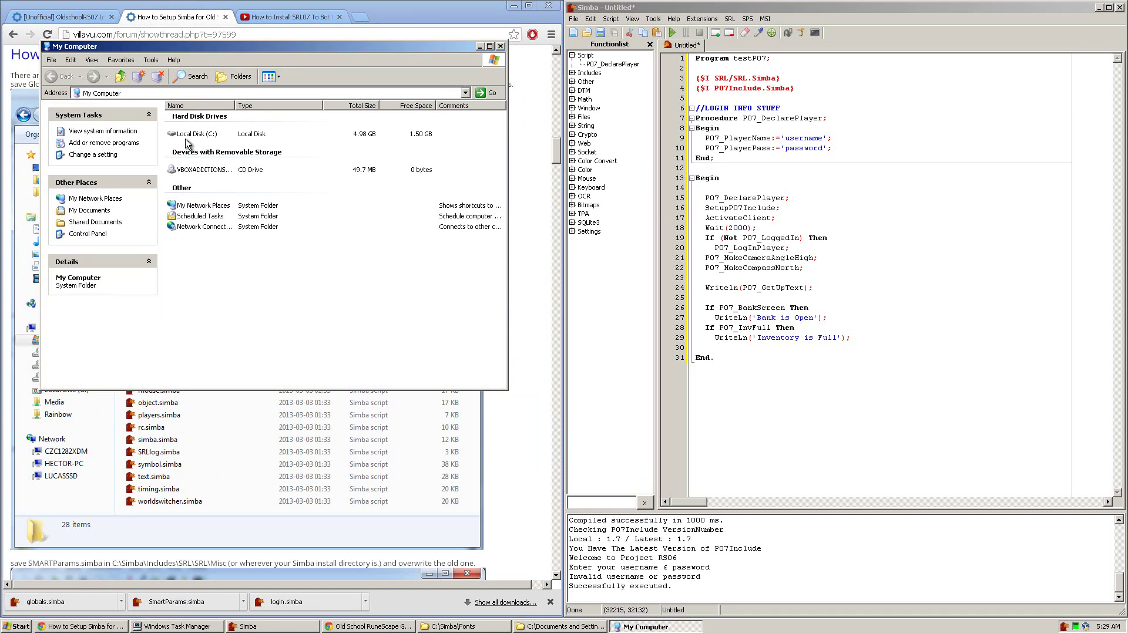
pyautogui.doubleClick(194, 134)
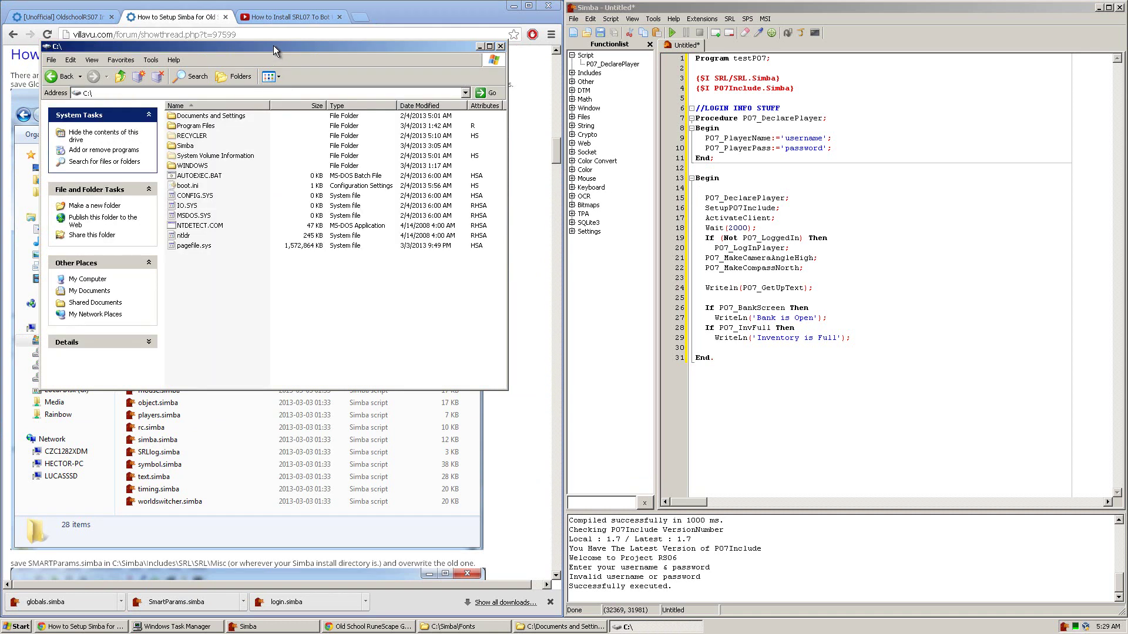
pyautogui.moveTo(273, 45); pyautogui.dragTo(351, 93)
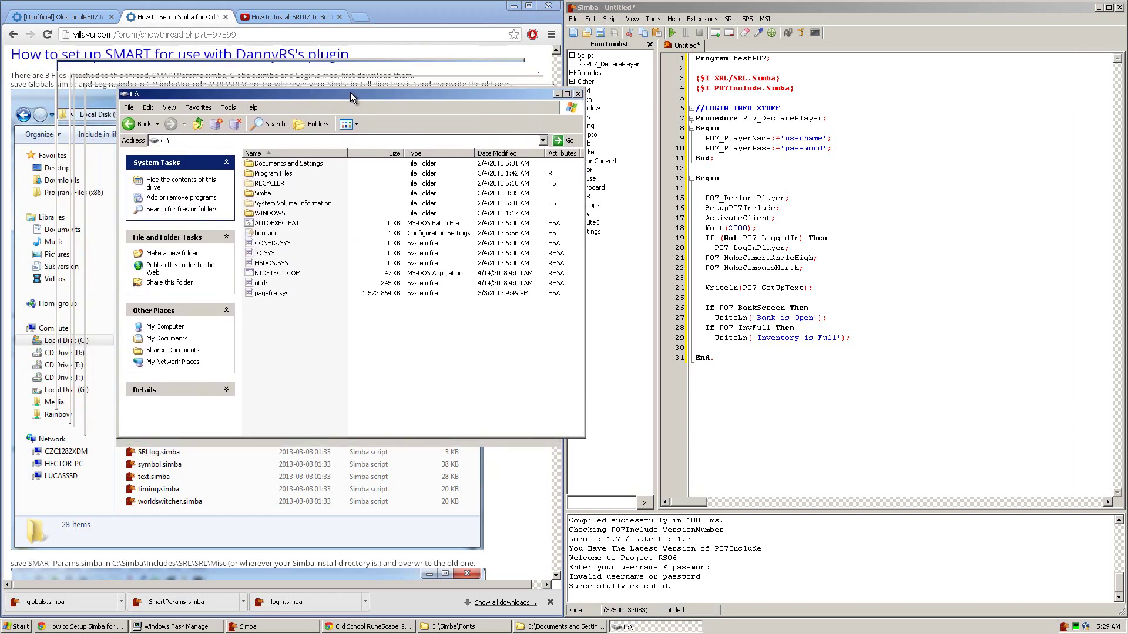
pyautogui.doubleClick(262, 193)
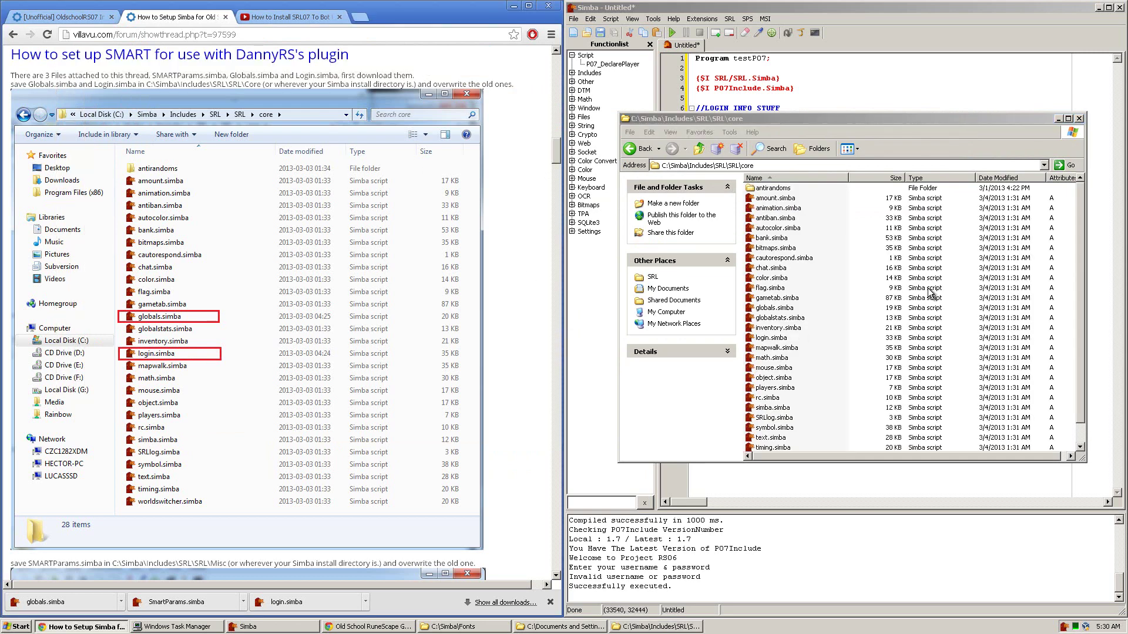
# Step: Move the downloaded globals.simba and login.simba into the core folder, replacing the old copies
pyautogui.click(505, 603)
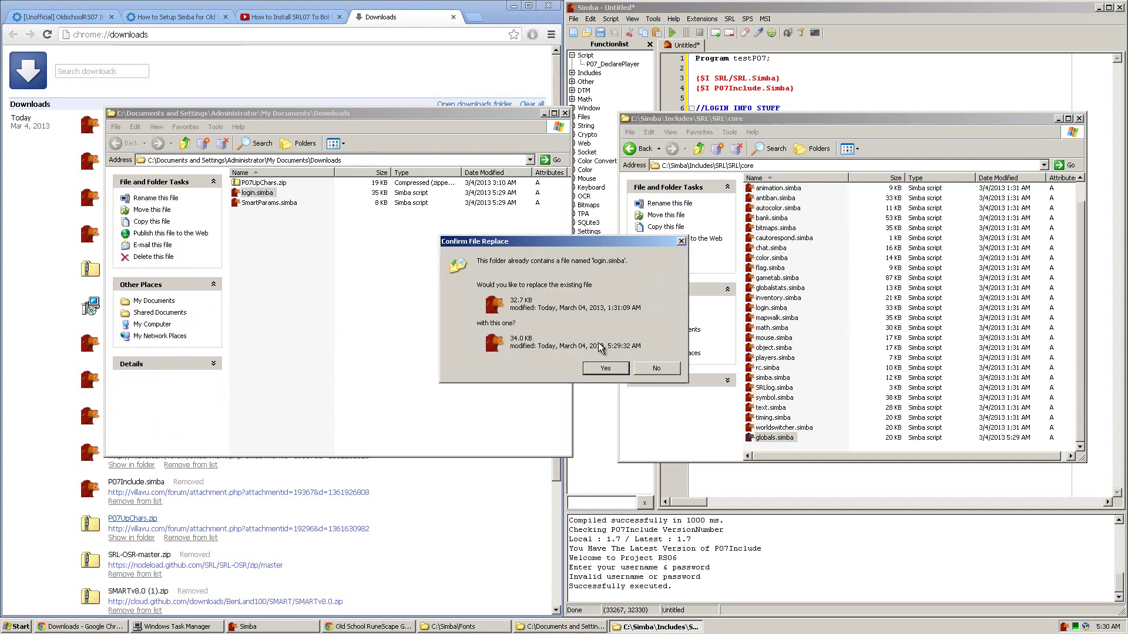
pyautogui.click(606, 368)
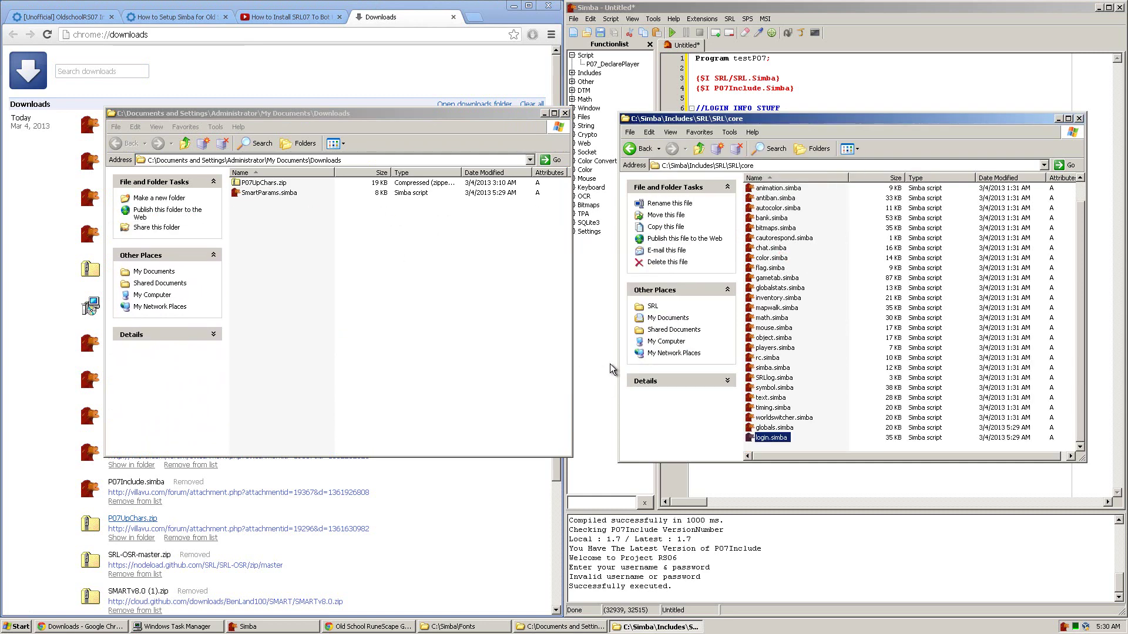
pyautogui.middleClick(380, 21)
# Step: Put the downloaded SmartParams.simba into the misc folder, replacing the old one
pyautogui.click(177, 17)
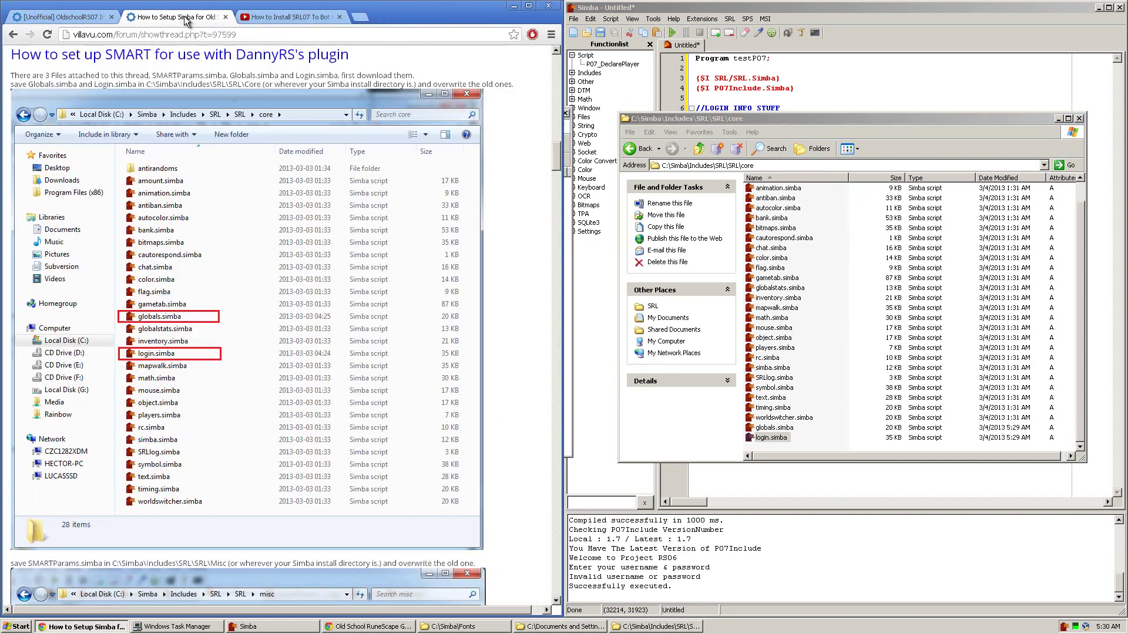
pyautogui.scroll(-6, 217, 295)
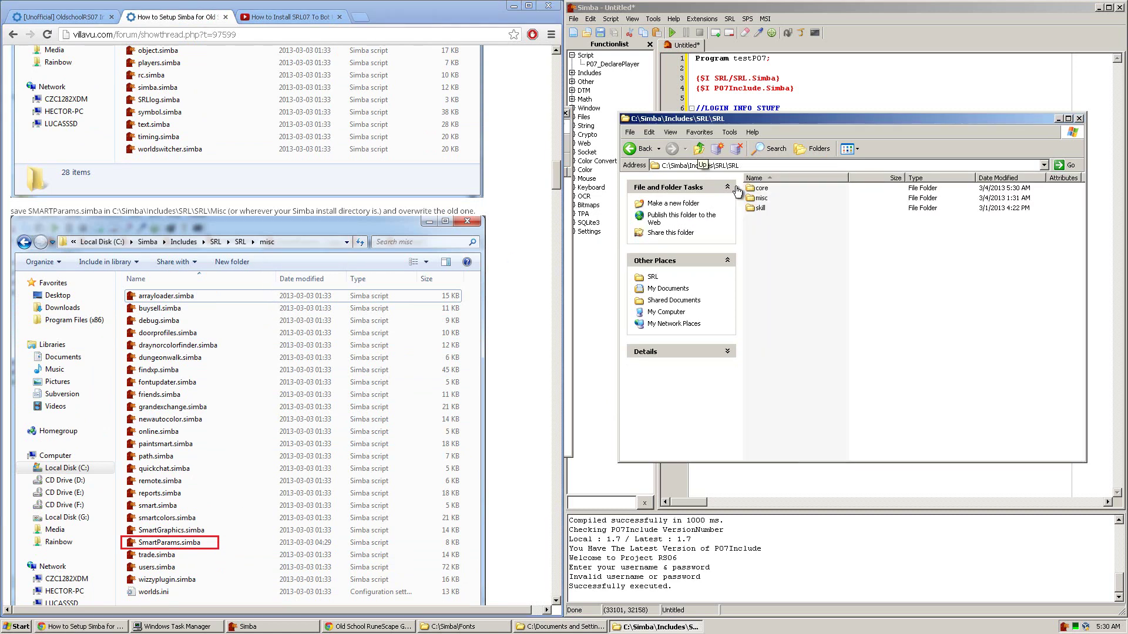
pyautogui.doubleClick(759, 203)
pyautogui.click(788, 165)
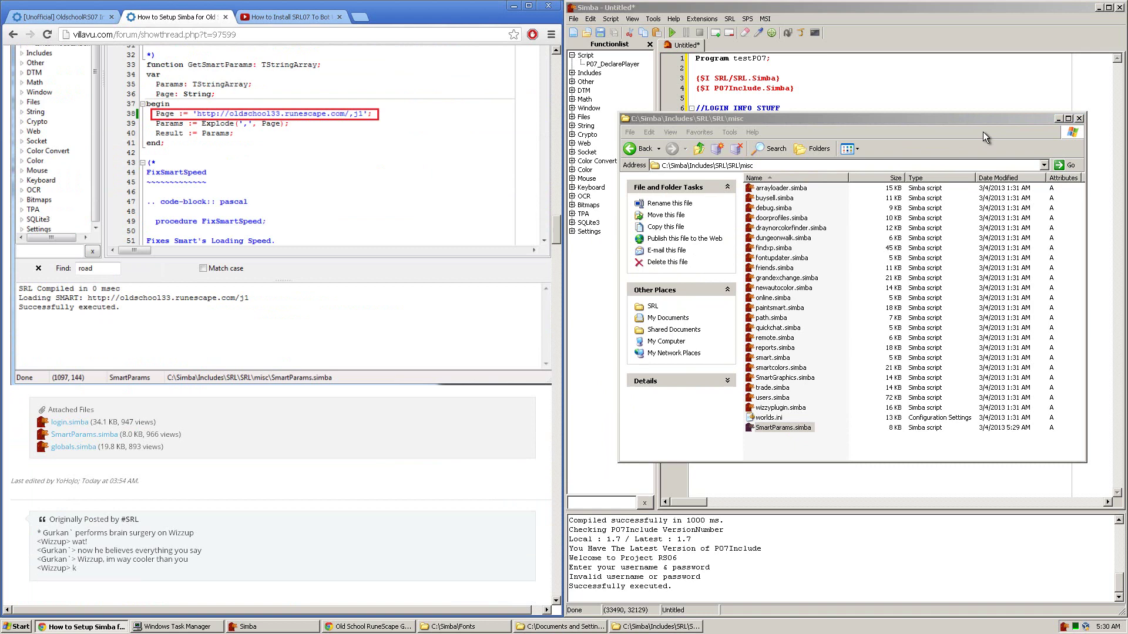
# Step: Paste the {$DEFINE SMART} line onto line 2 of the script and make it {$DEFINE SMART8}
pyautogui.scroll(8, 280, 220)
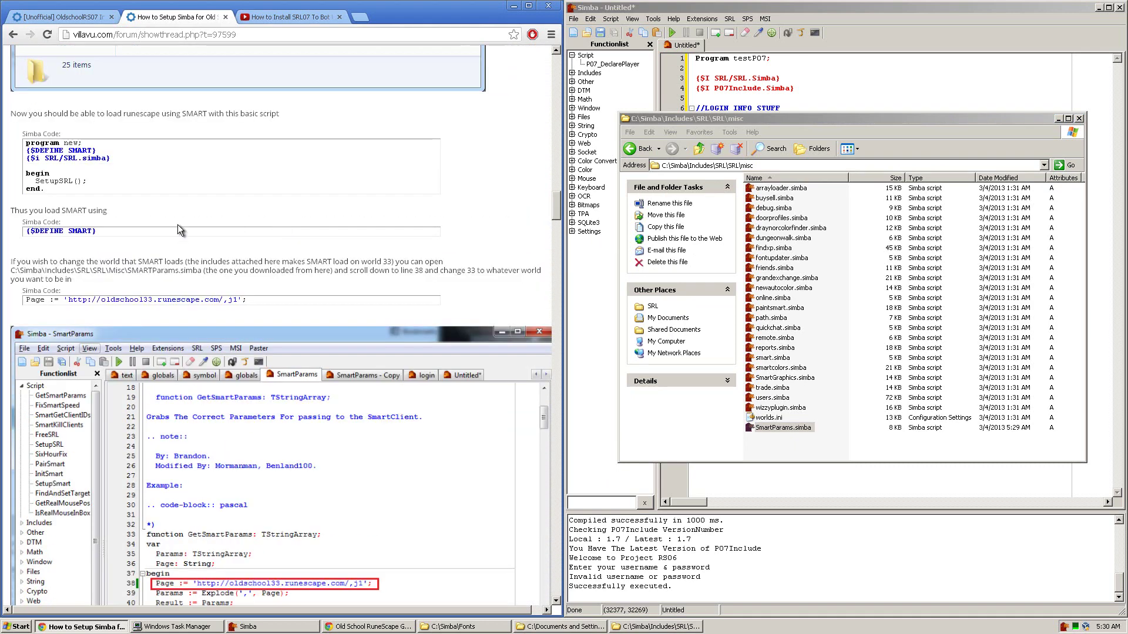
pyautogui.moveTo(102, 154); pyautogui.dragTo(26, 150)
pyautogui.hotkey('ctrl', 'c')
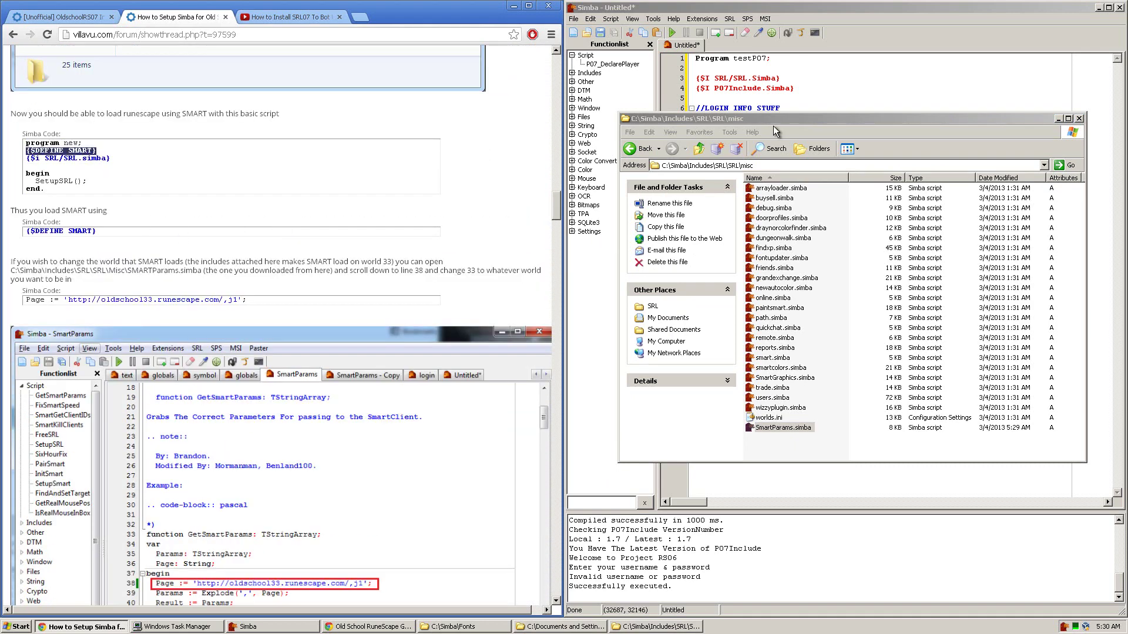
pyautogui.click(835, 90)
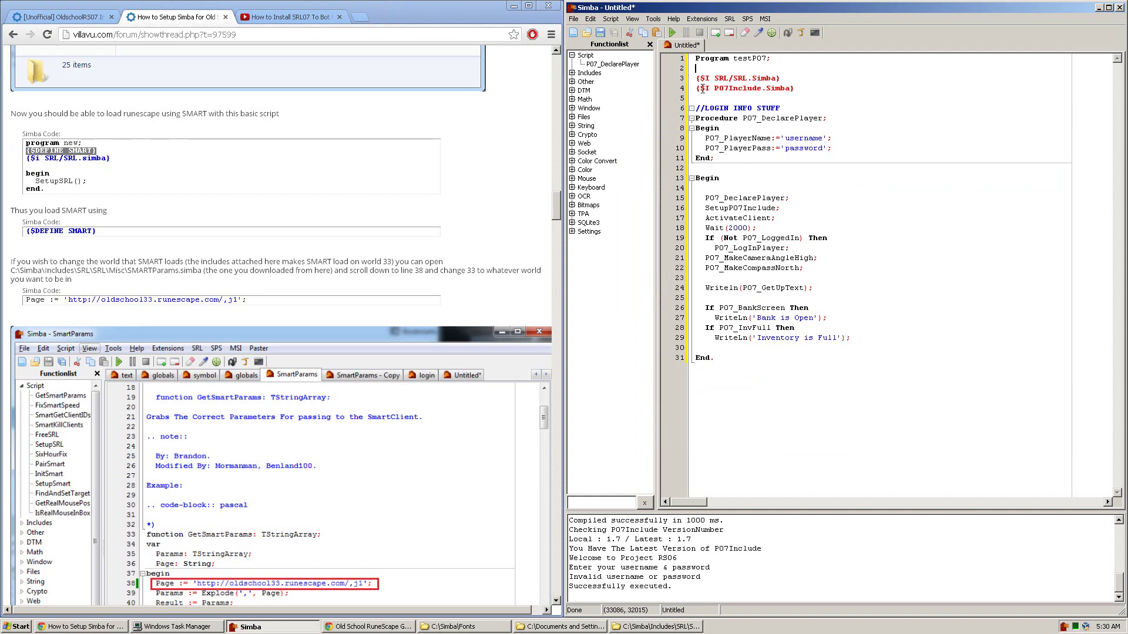
pyautogui.hotkey('ctrl', 'v')
pyautogui.click(83, 17)
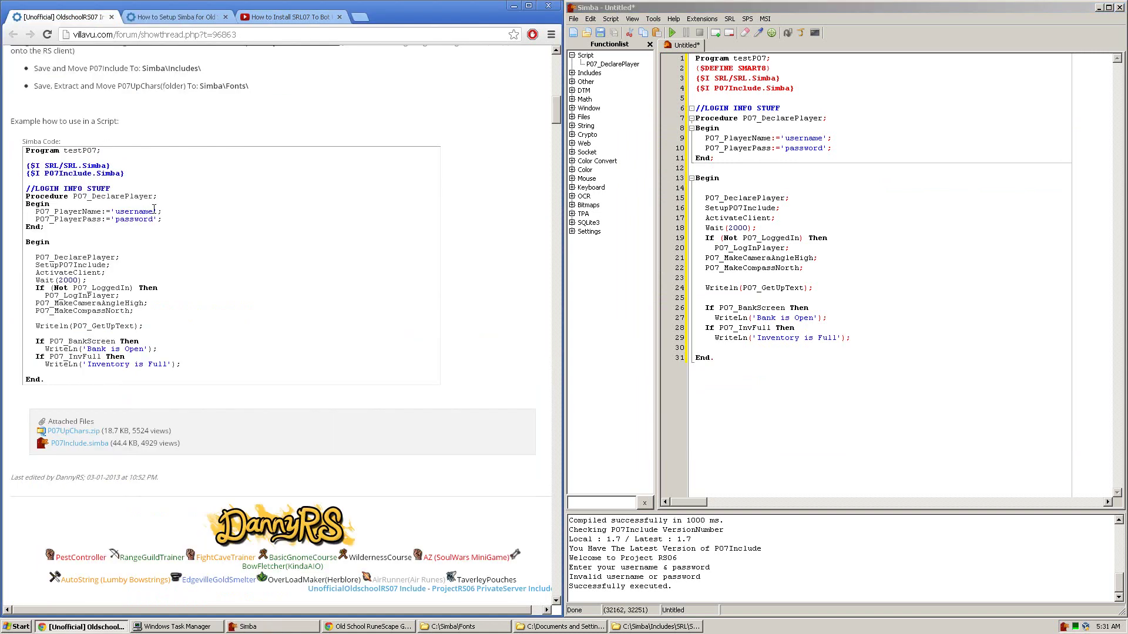
pyautogui.moveTo(22, 154); pyautogui.dragTo(47, 382)
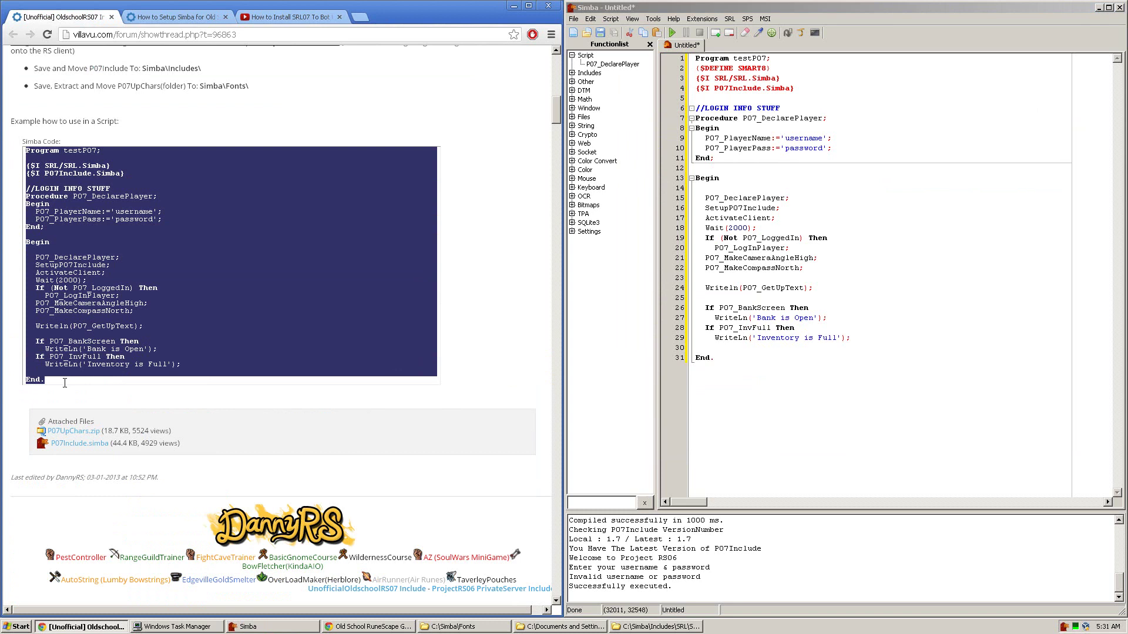
pyautogui.click(170, 16)
pyautogui.click(874, 128)
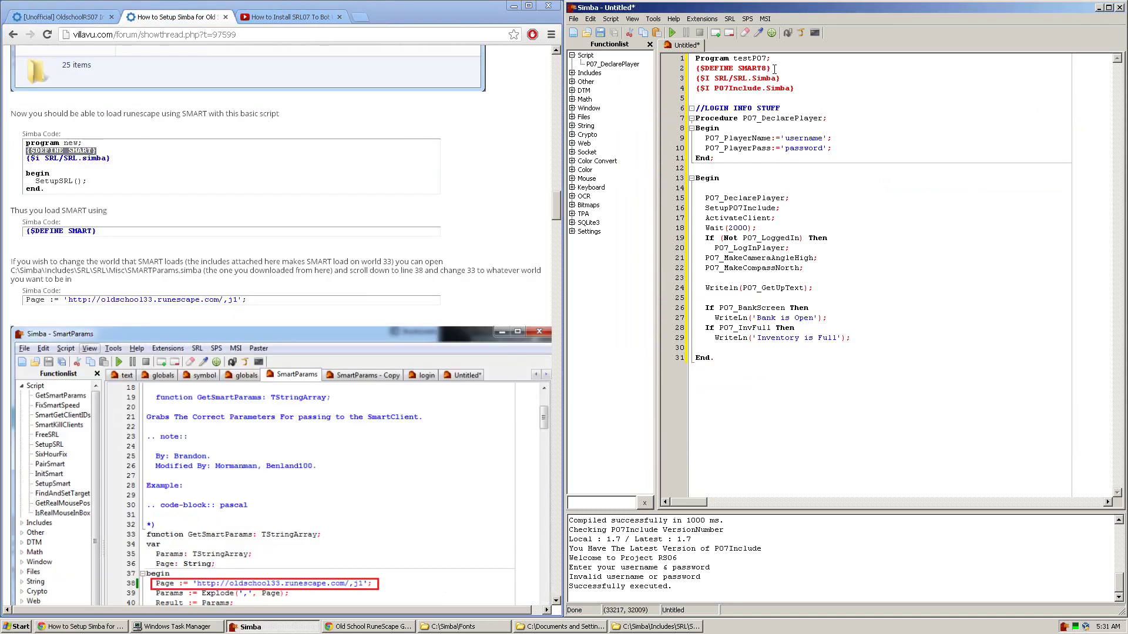
pyautogui.moveTo(774, 69); pyautogui.dragTo(660, 72)
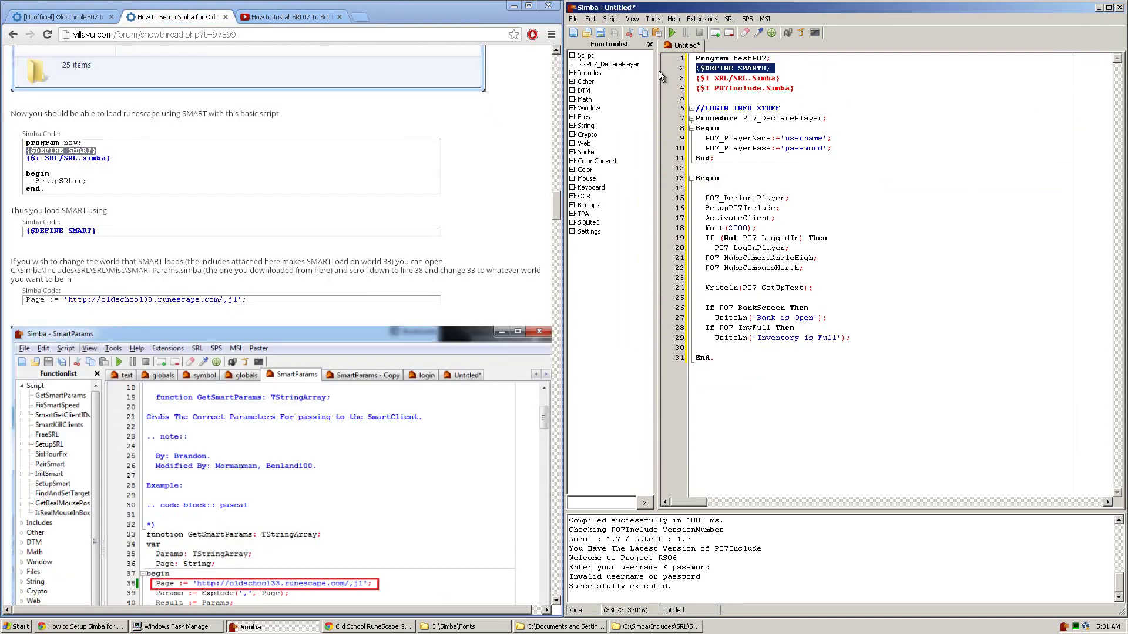
pyautogui.click(752, 157)
# Step: Type SetupSRL; on line 14 at the start of the main block and run the script
pyautogui.click(709, 188)
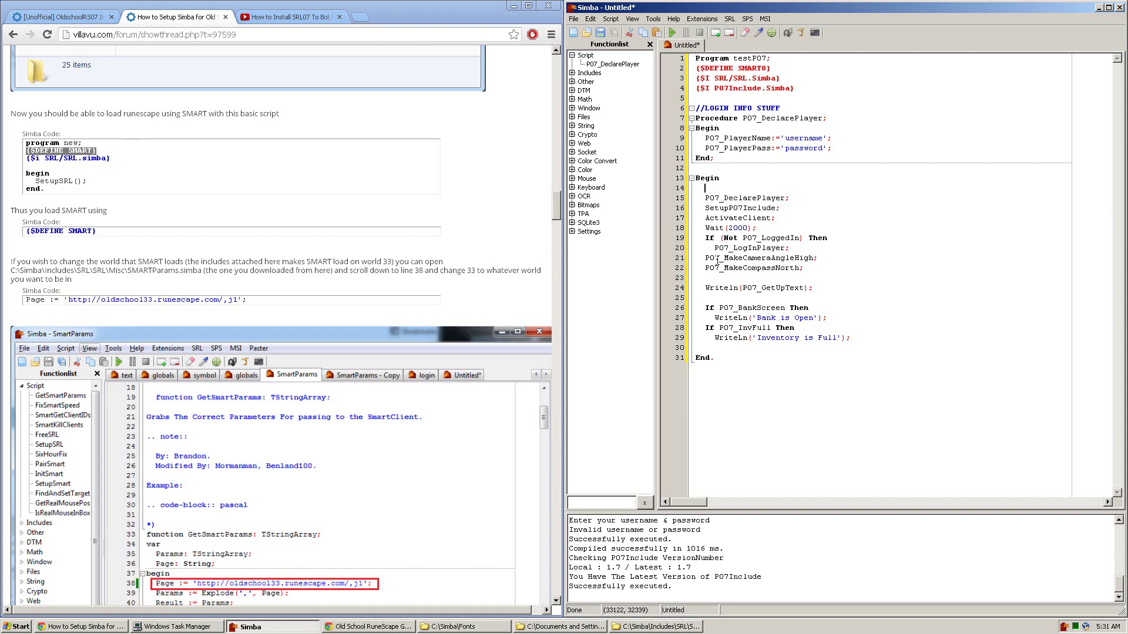
pyautogui.write('Set')
pyautogui.hotkey('ctrl', 'space')
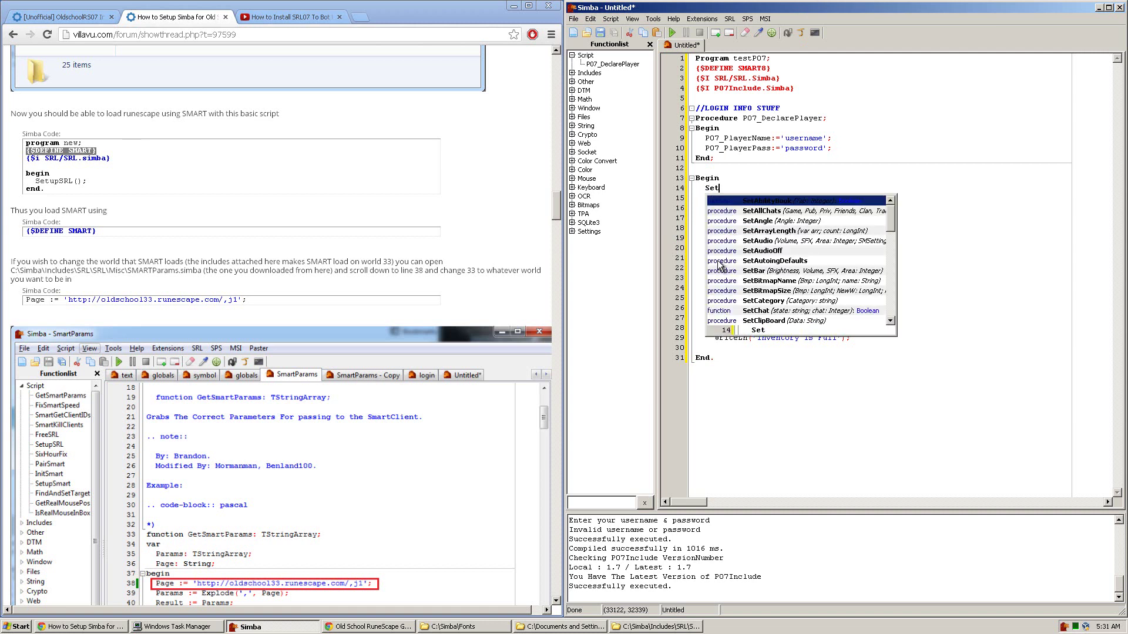
pyautogui.write('upSRL;')
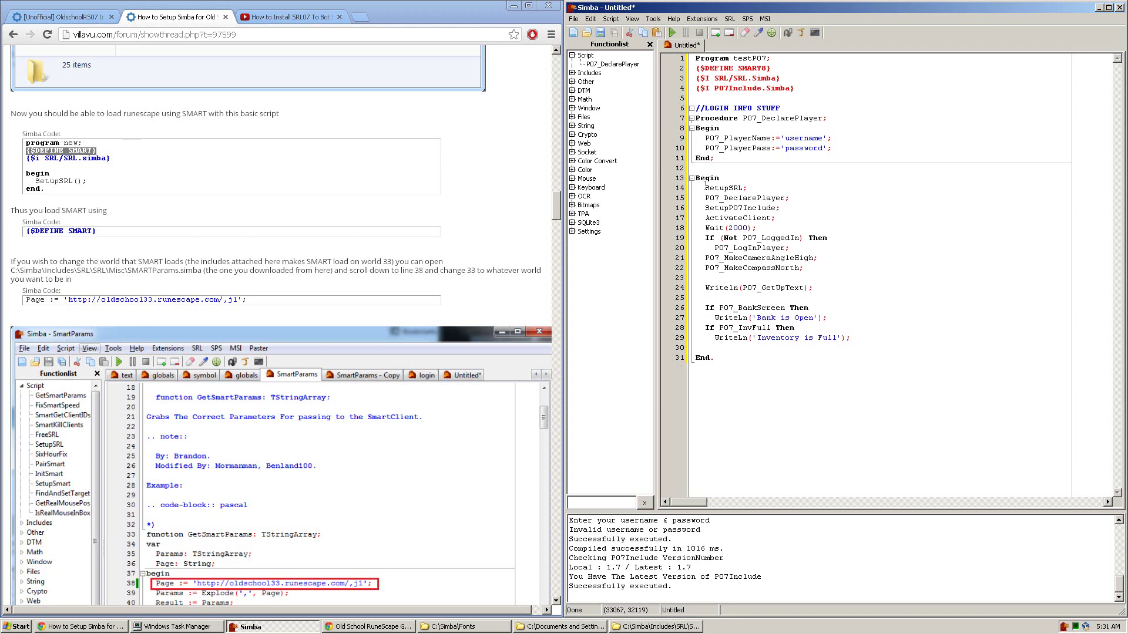
pyautogui.click(674, 33)
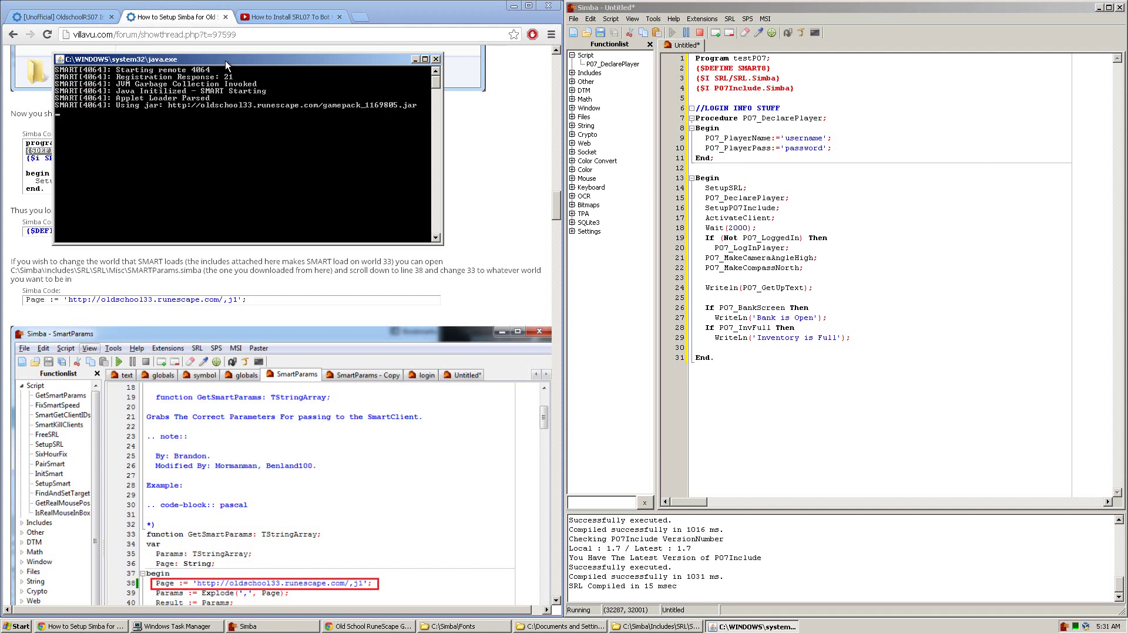
# Step: Move the SMART console and game windows aside while World 333 loads to the login screen
pyautogui.moveTo(225, 62); pyautogui.dragTo(333, 108)
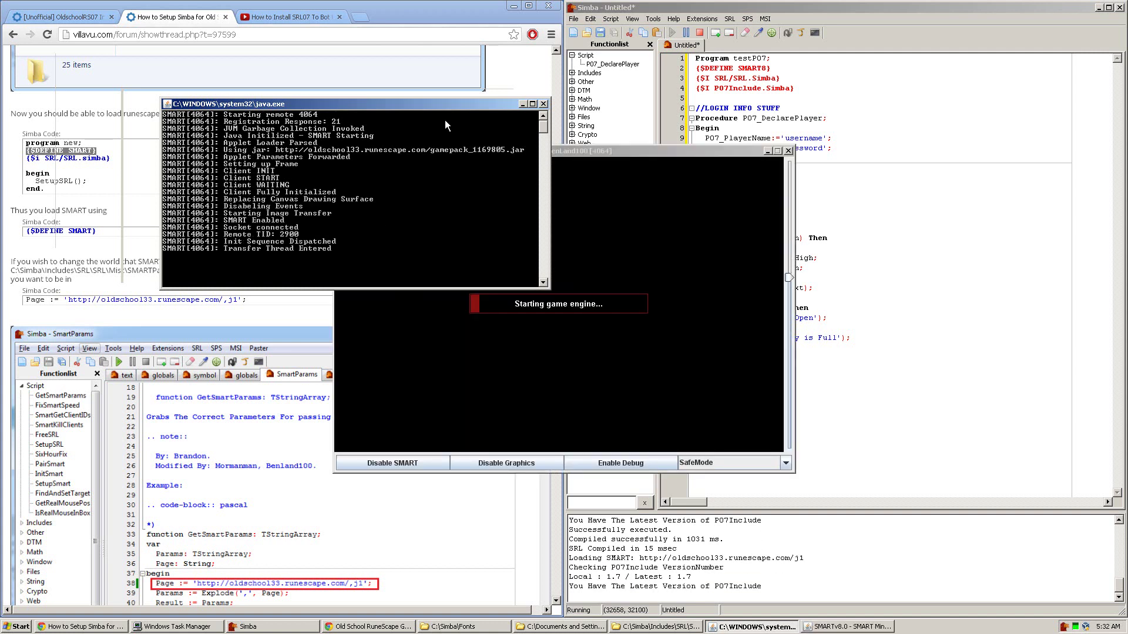
pyautogui.moveTo(597, 153); pyautogui.dragTo(461, 59)
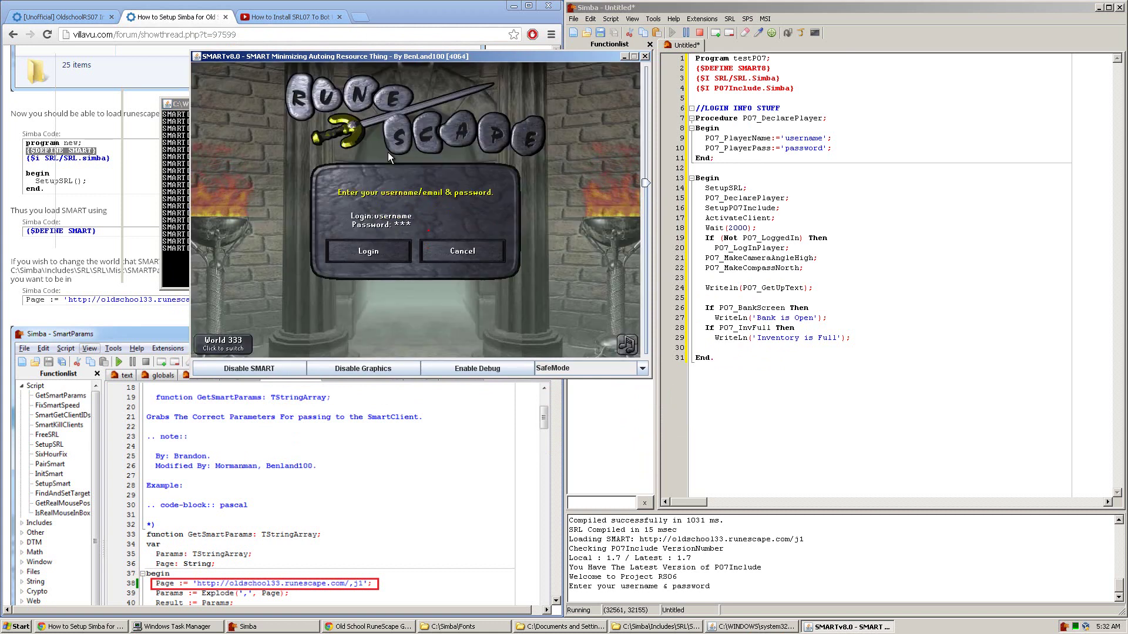
# Step: Check Simba's output, then watch the SMART login get rejected as invalid username/email or password
pyautogui.click(703, 29)
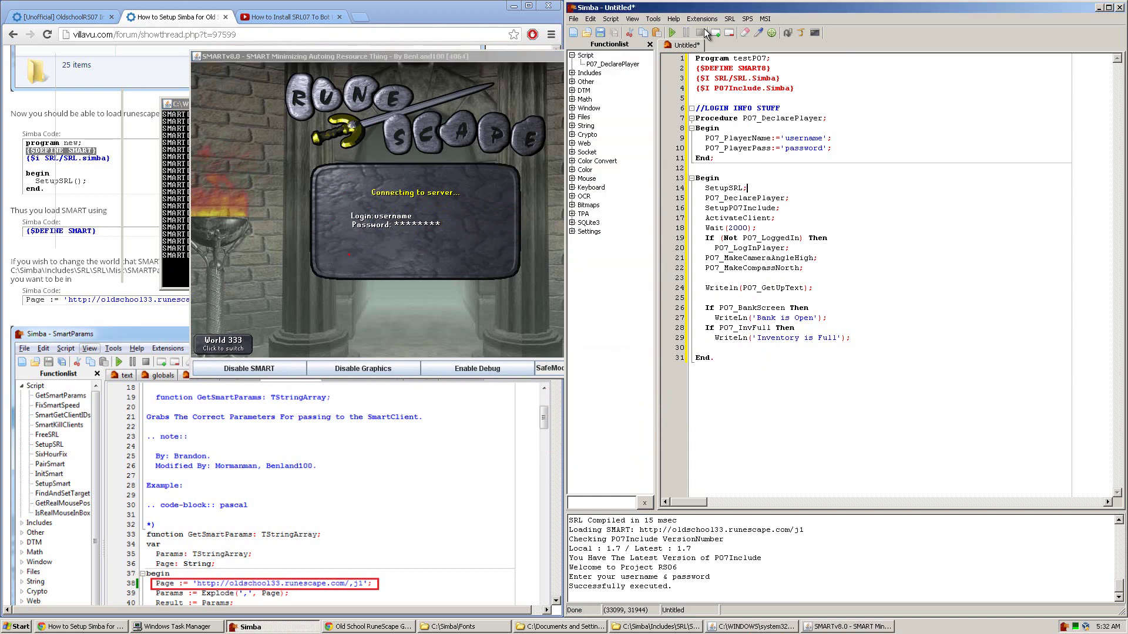
pyautogui.click(456, 235)
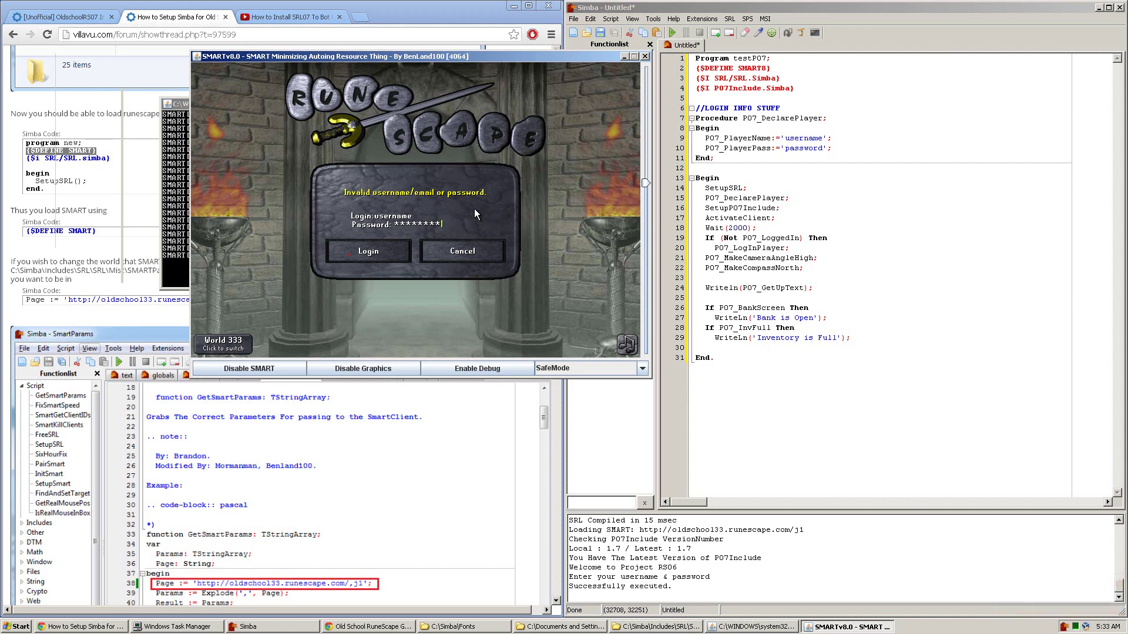
pyautogui.click(645, 56)
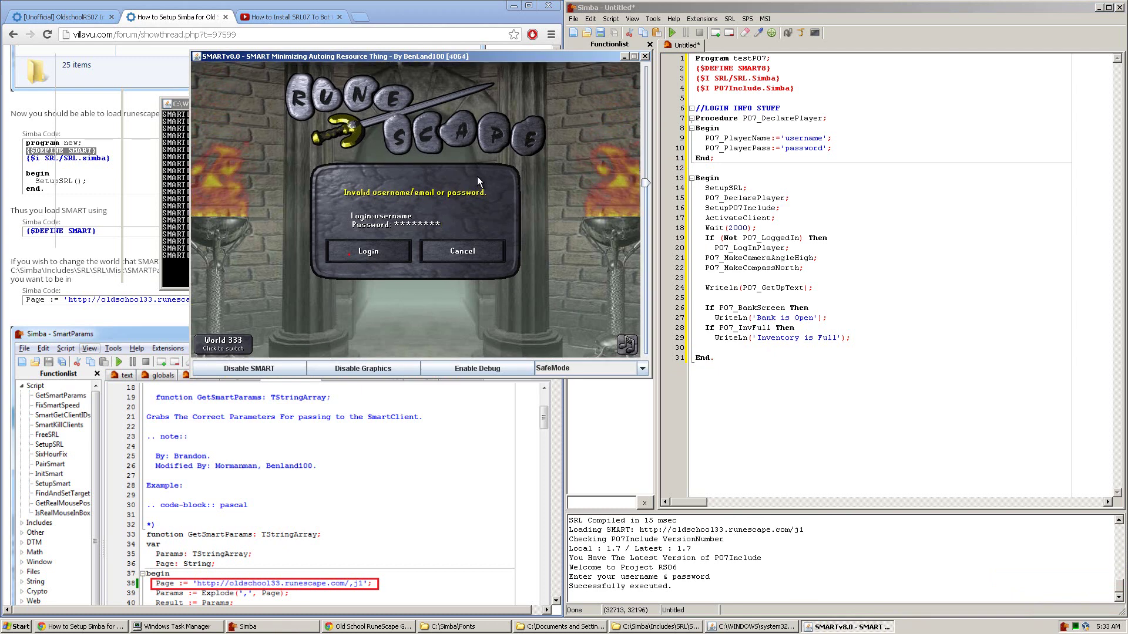
# Step: Disable SMART, dismiss the invalid-login message, and enter a test login name and password
pyautogui.click(268, 370)
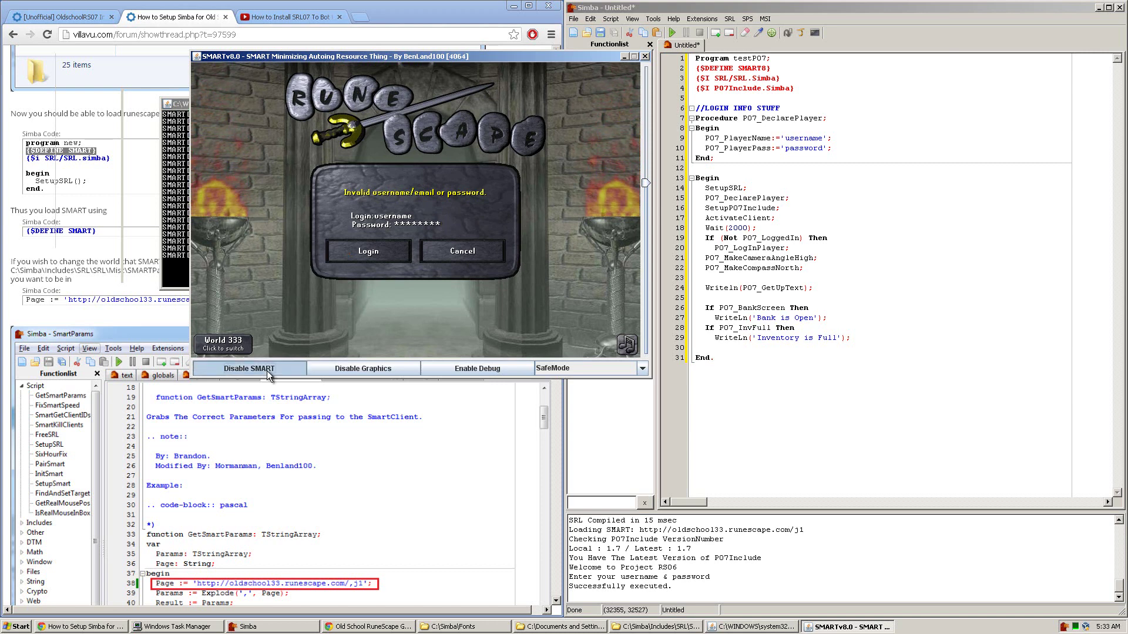
pyautogui.click(473, 253)
pyautogui.click(469, 249)
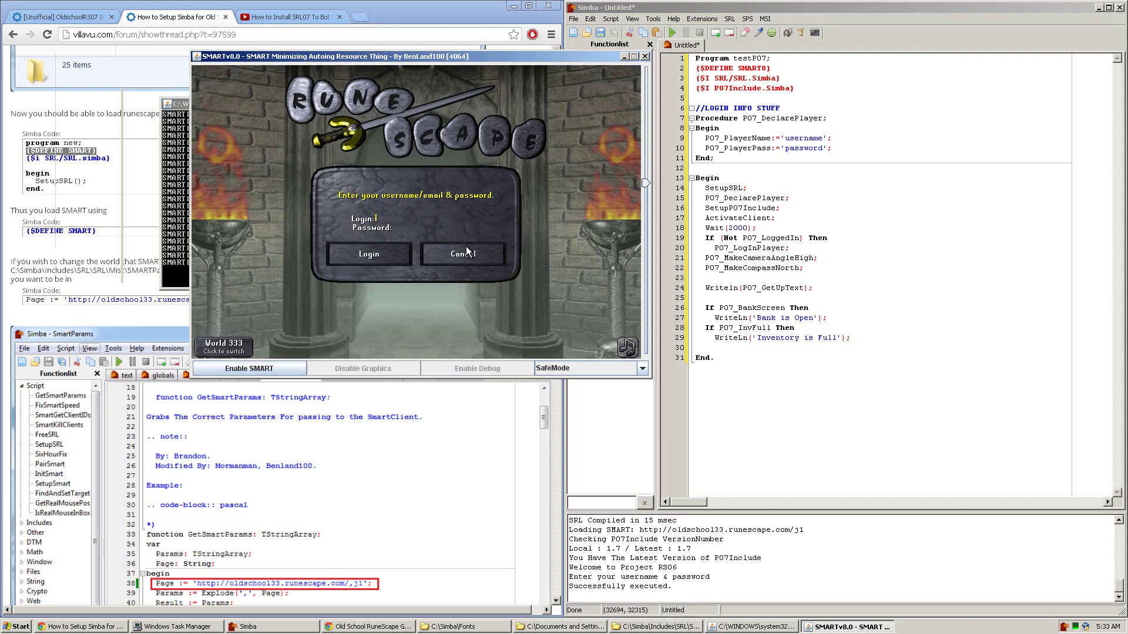
pyautogui.write('zxsdzgfasdfasdf')
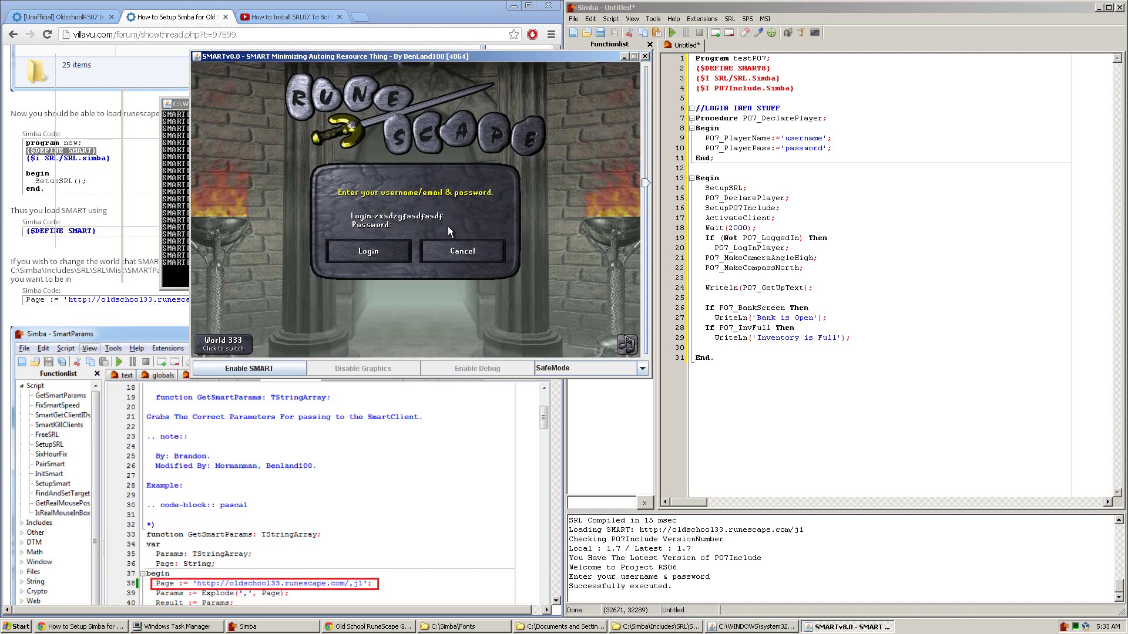
pyautogui.press('Tab')
pyautogui.write('asdfasdf')
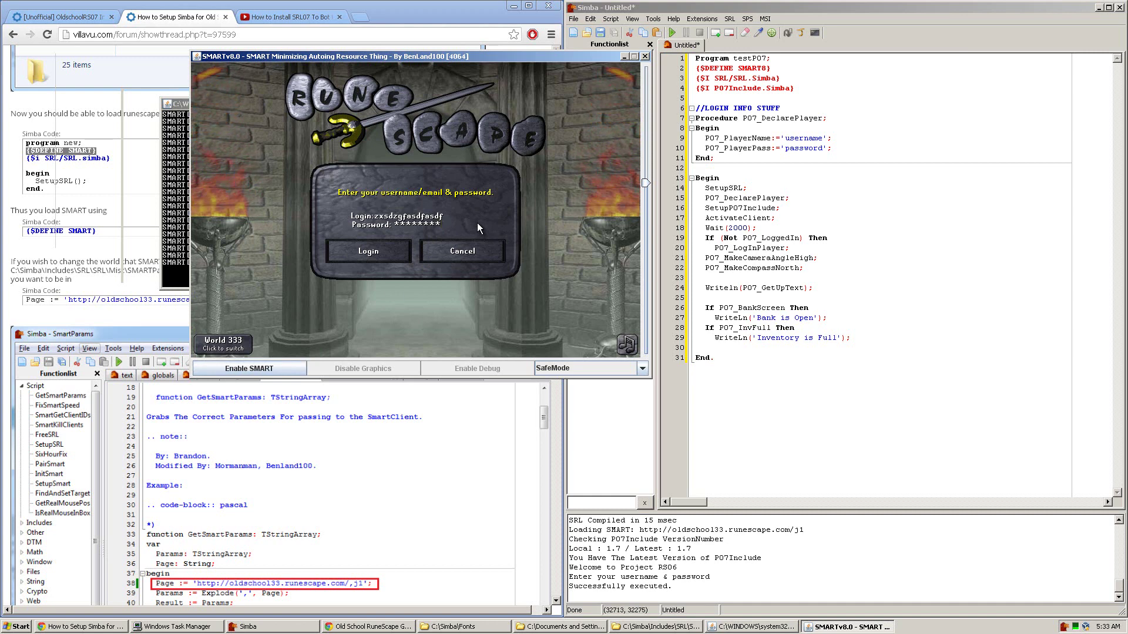
# Step: Re-enable SMART, then highlight {$DEFINE SMART8} and the SetupSRL call on line 14 in testP07
pyautogui.click(269, 369)
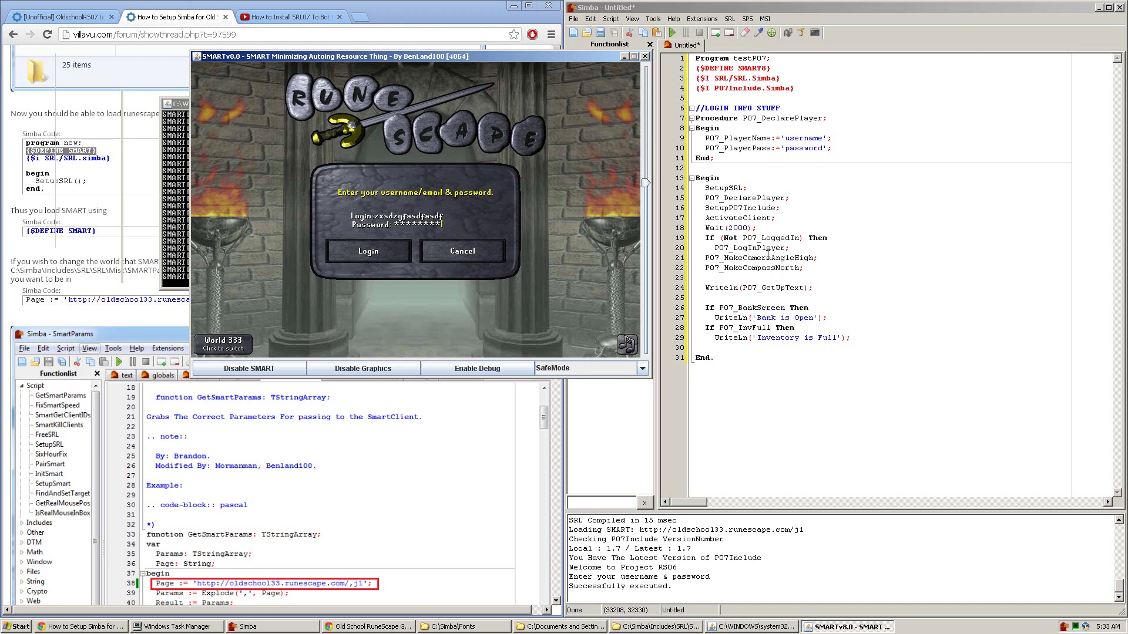
pyautogui.moveTo(691, 69); pyautogui.dragTo(782, 70)
pyautogui.click(775, 148)
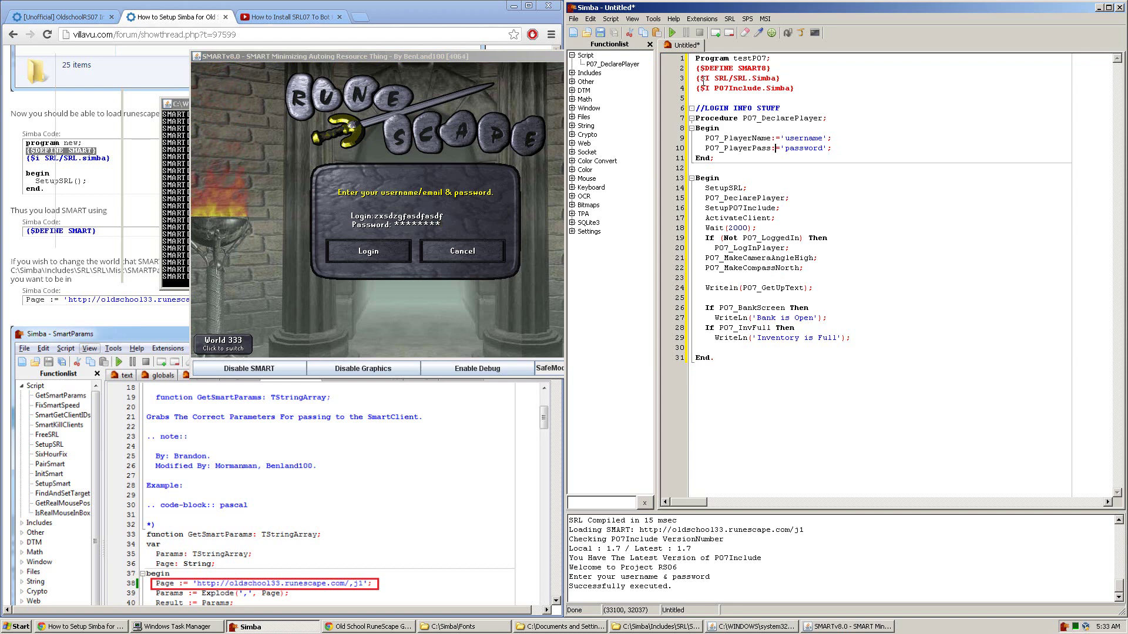
pyautogui.moveTo(779, 68); pyautogui.dragTo(669, 65)
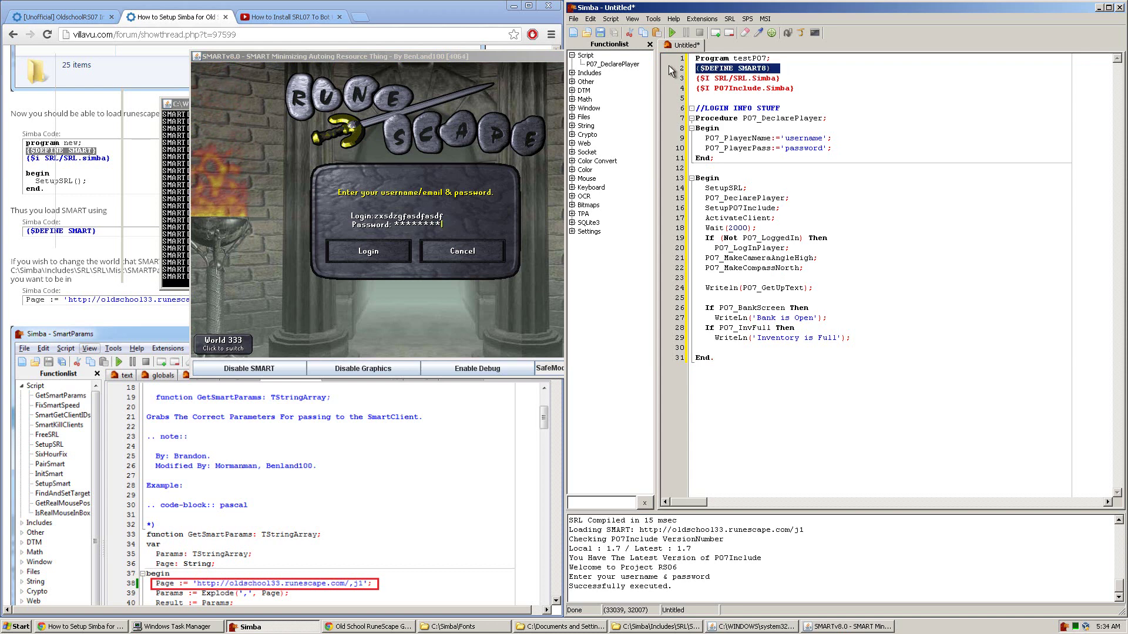
pyautogui.moveTo(707, 187); pyautogui.dragTo(746, 188)
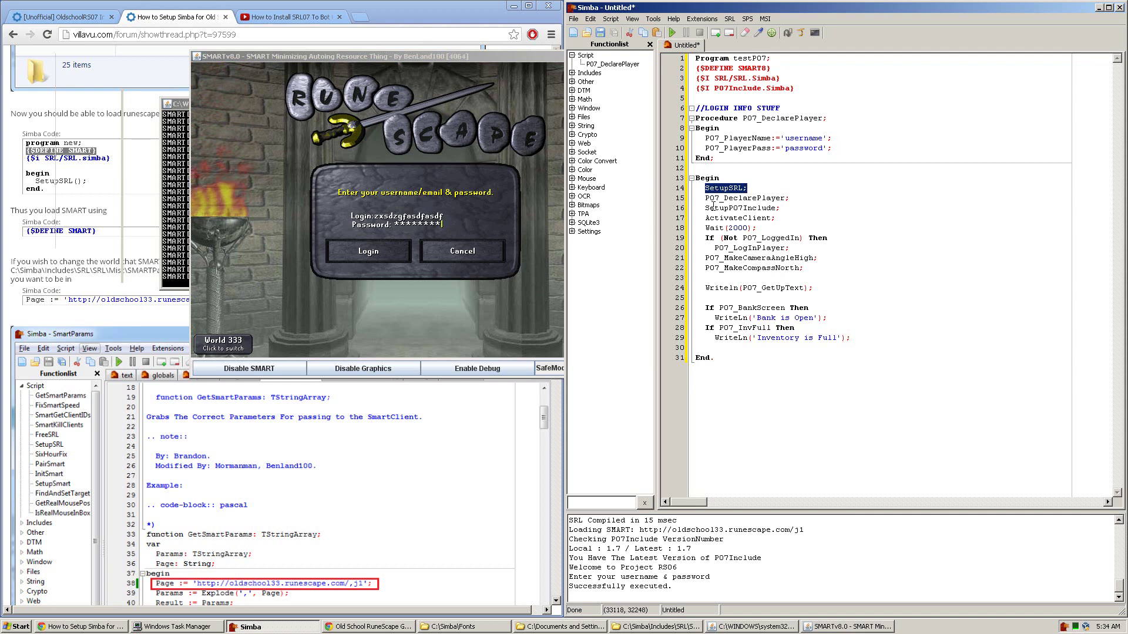